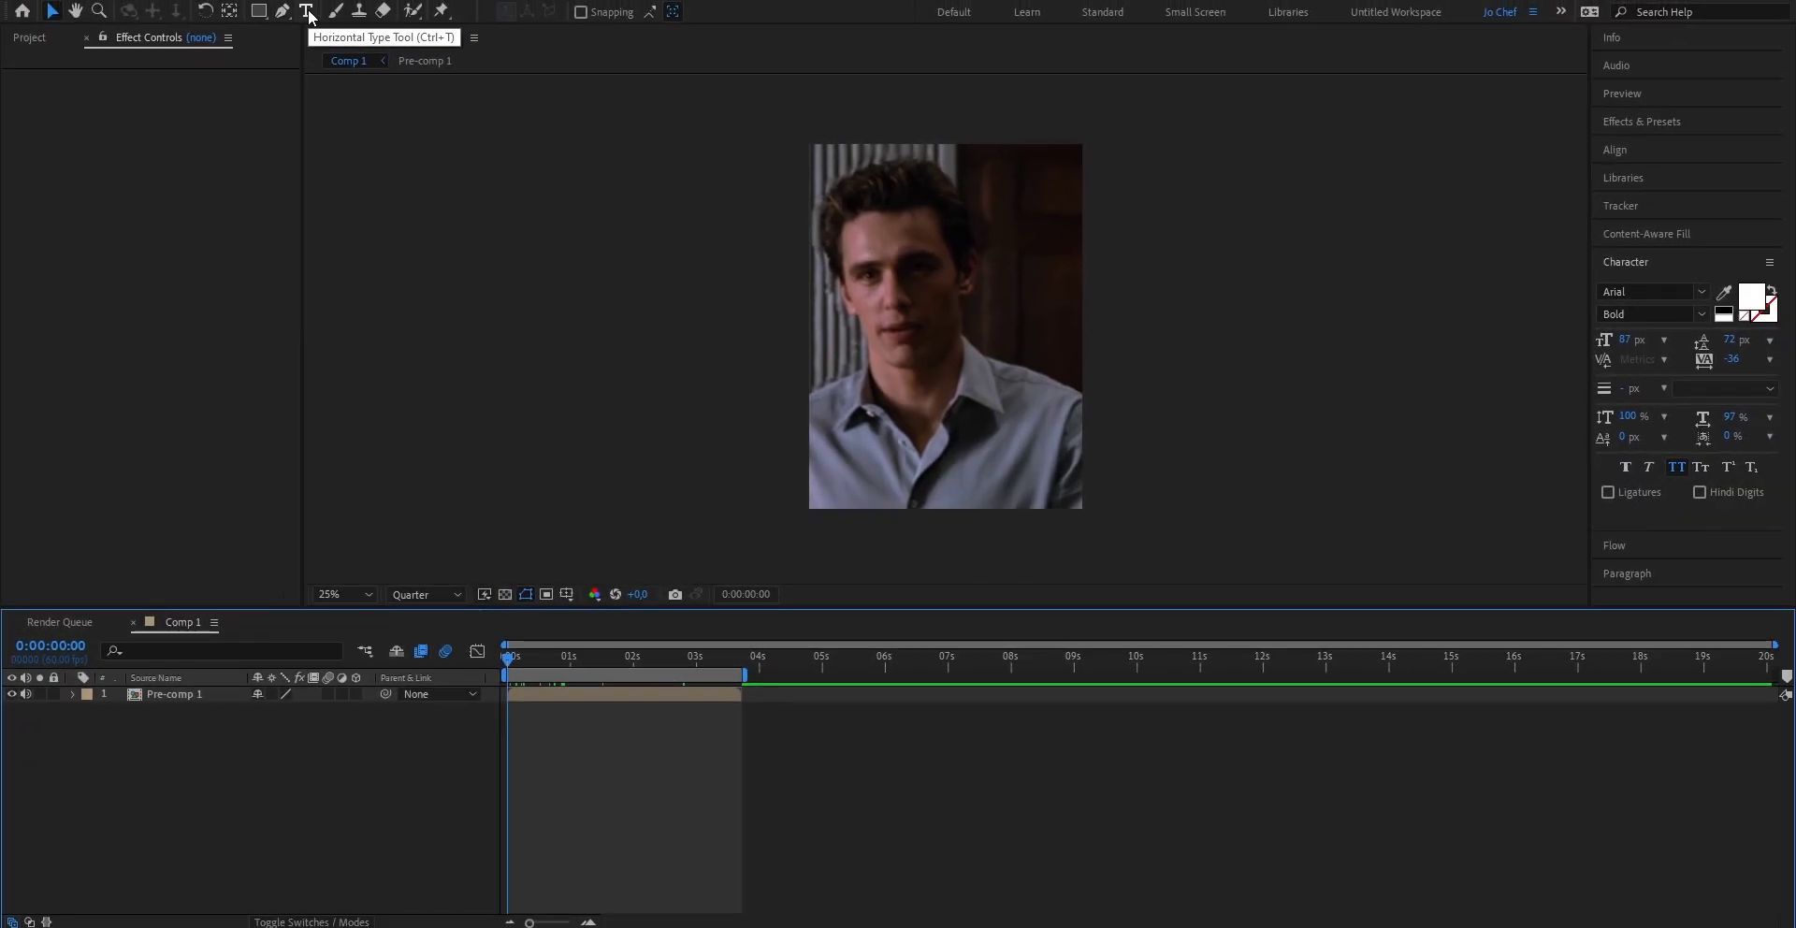
# Step: Paste 'BAD FOR THE PUBLIC IMAGE RIGHT?' as a new text layer and center-justify it
pyautogui.click(863, 334)
pyautogui.write('SAD FOR THE PUBLIC IMAGE RIGHT?')
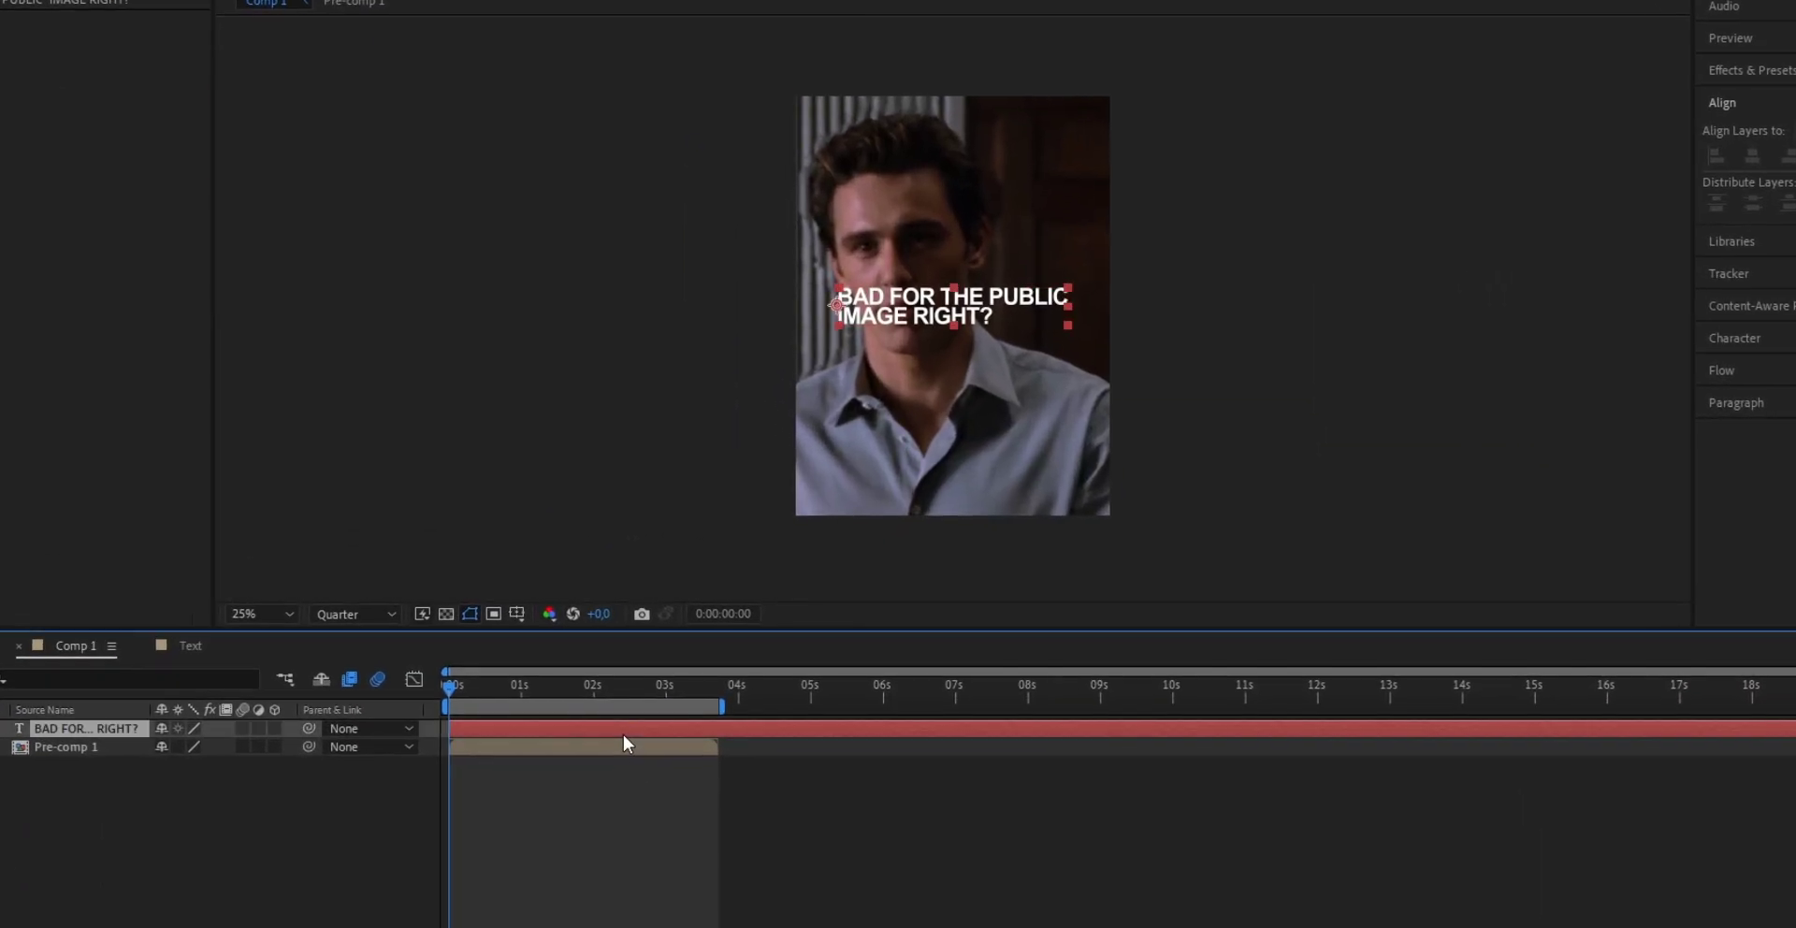
pyautogui.click(623, 733)
pyautogui.click(1635, 415)
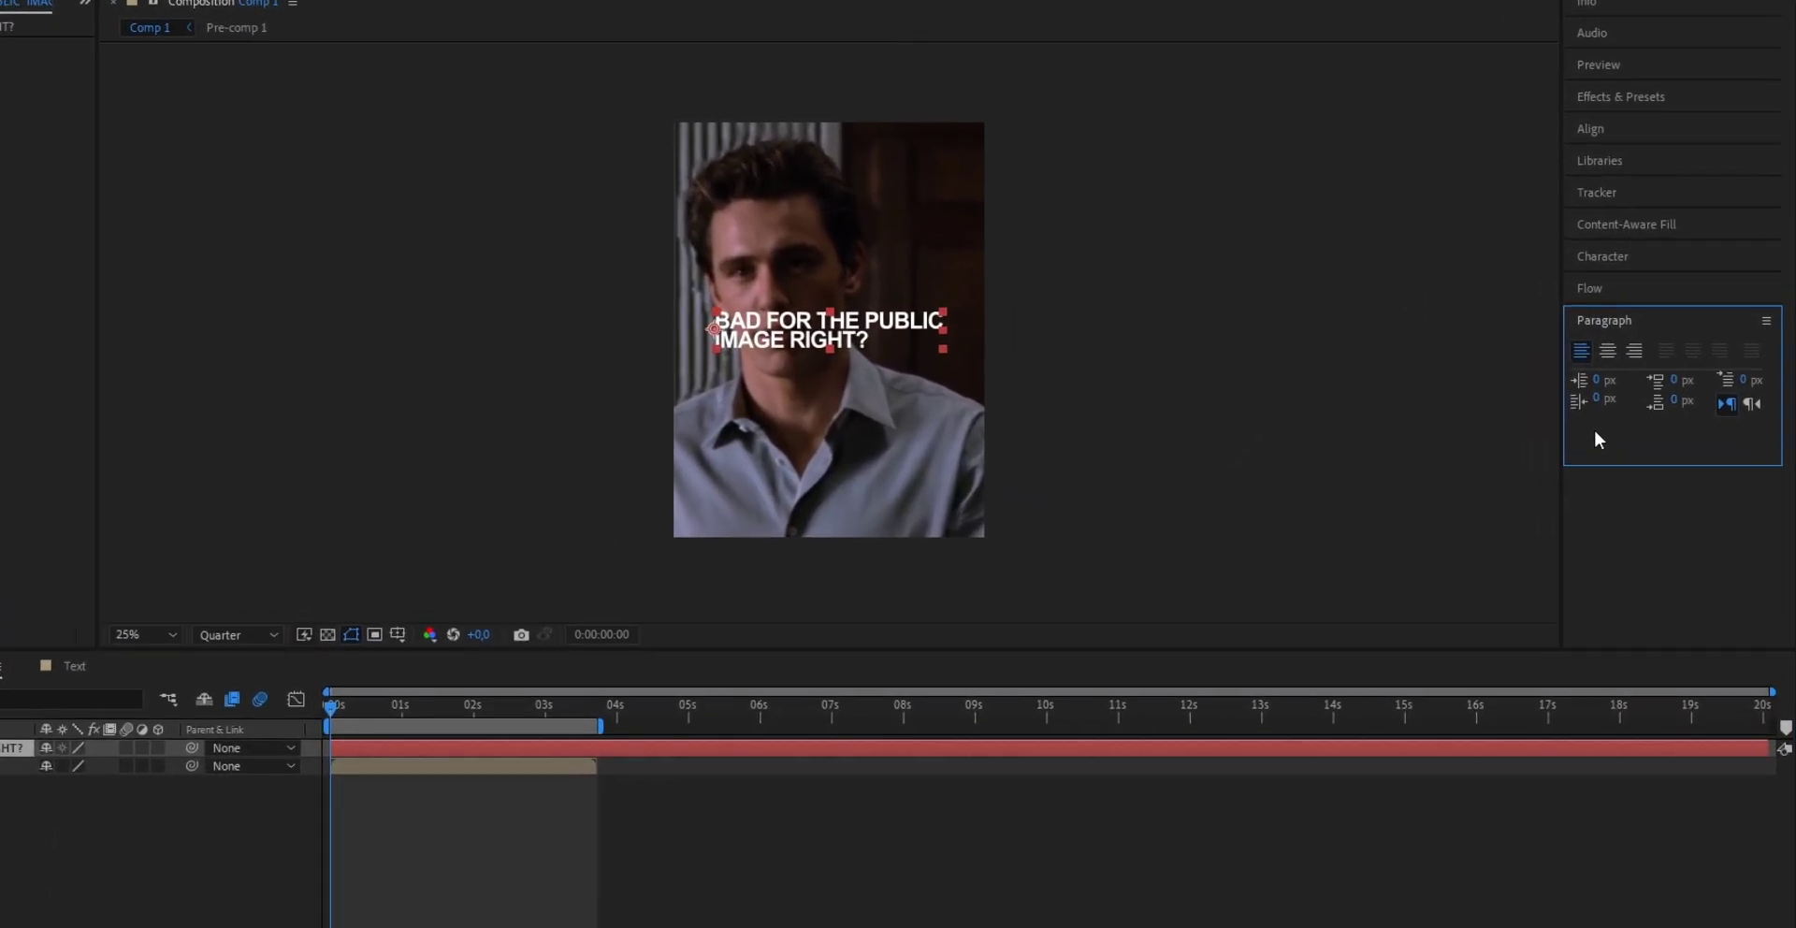
pyautogui.click(1662, 435)
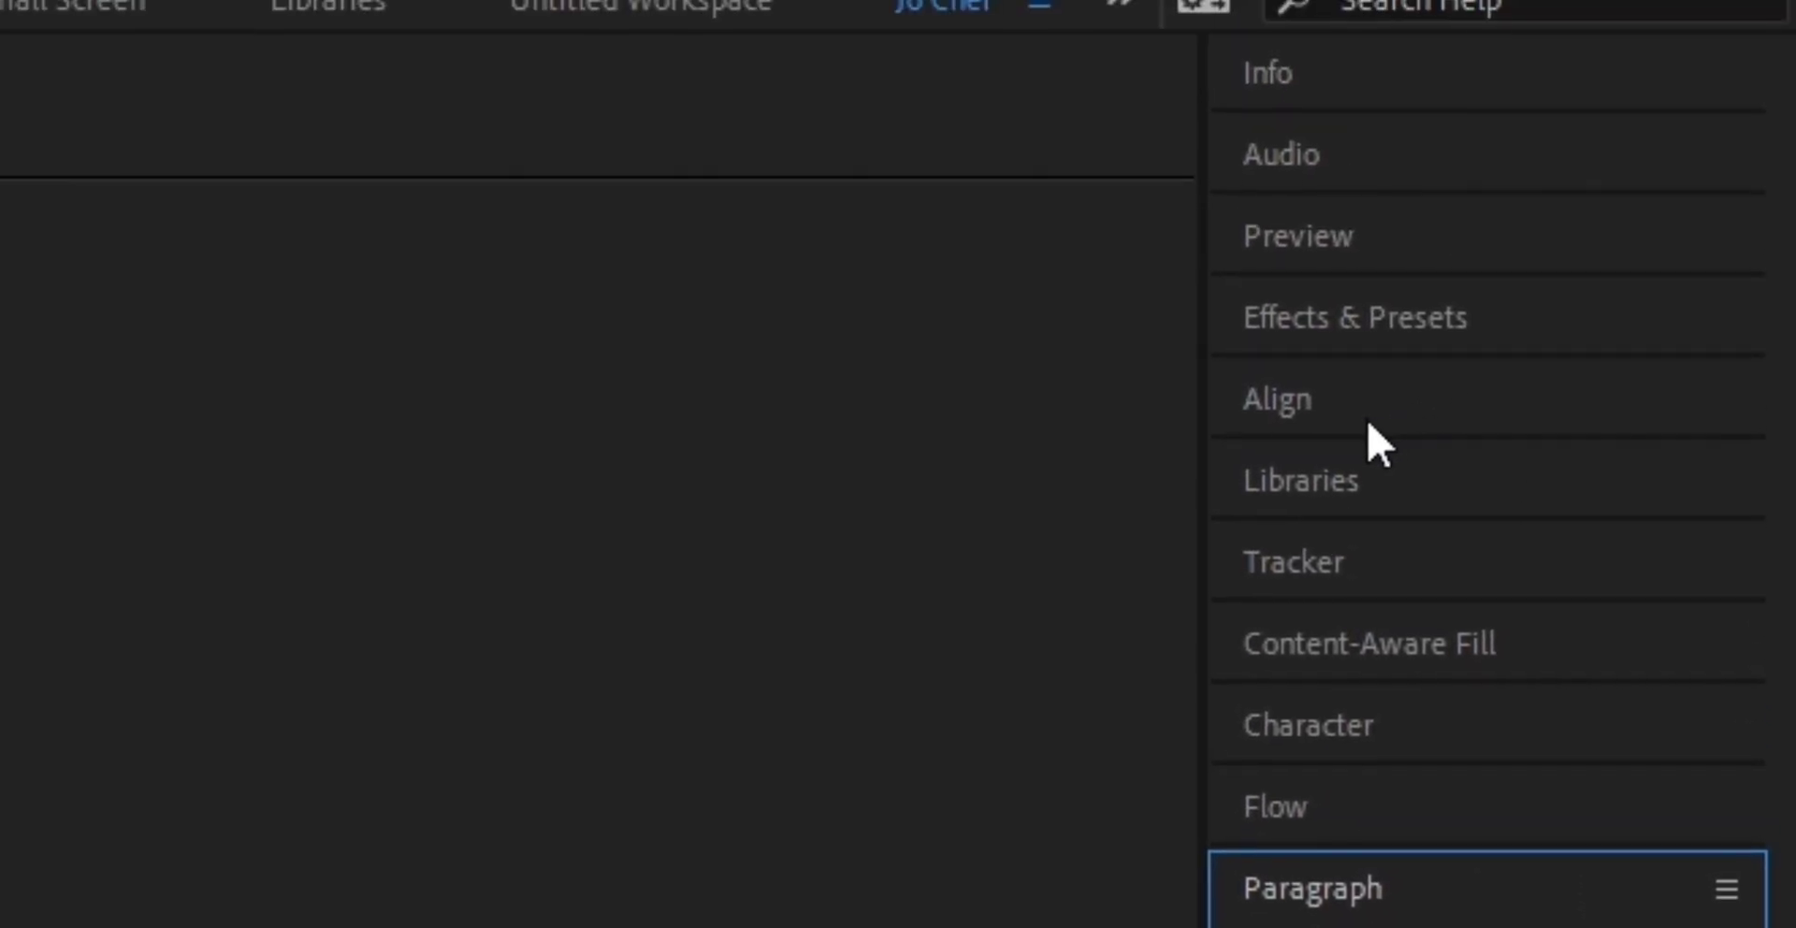
pyautogui.click(1365, 439)
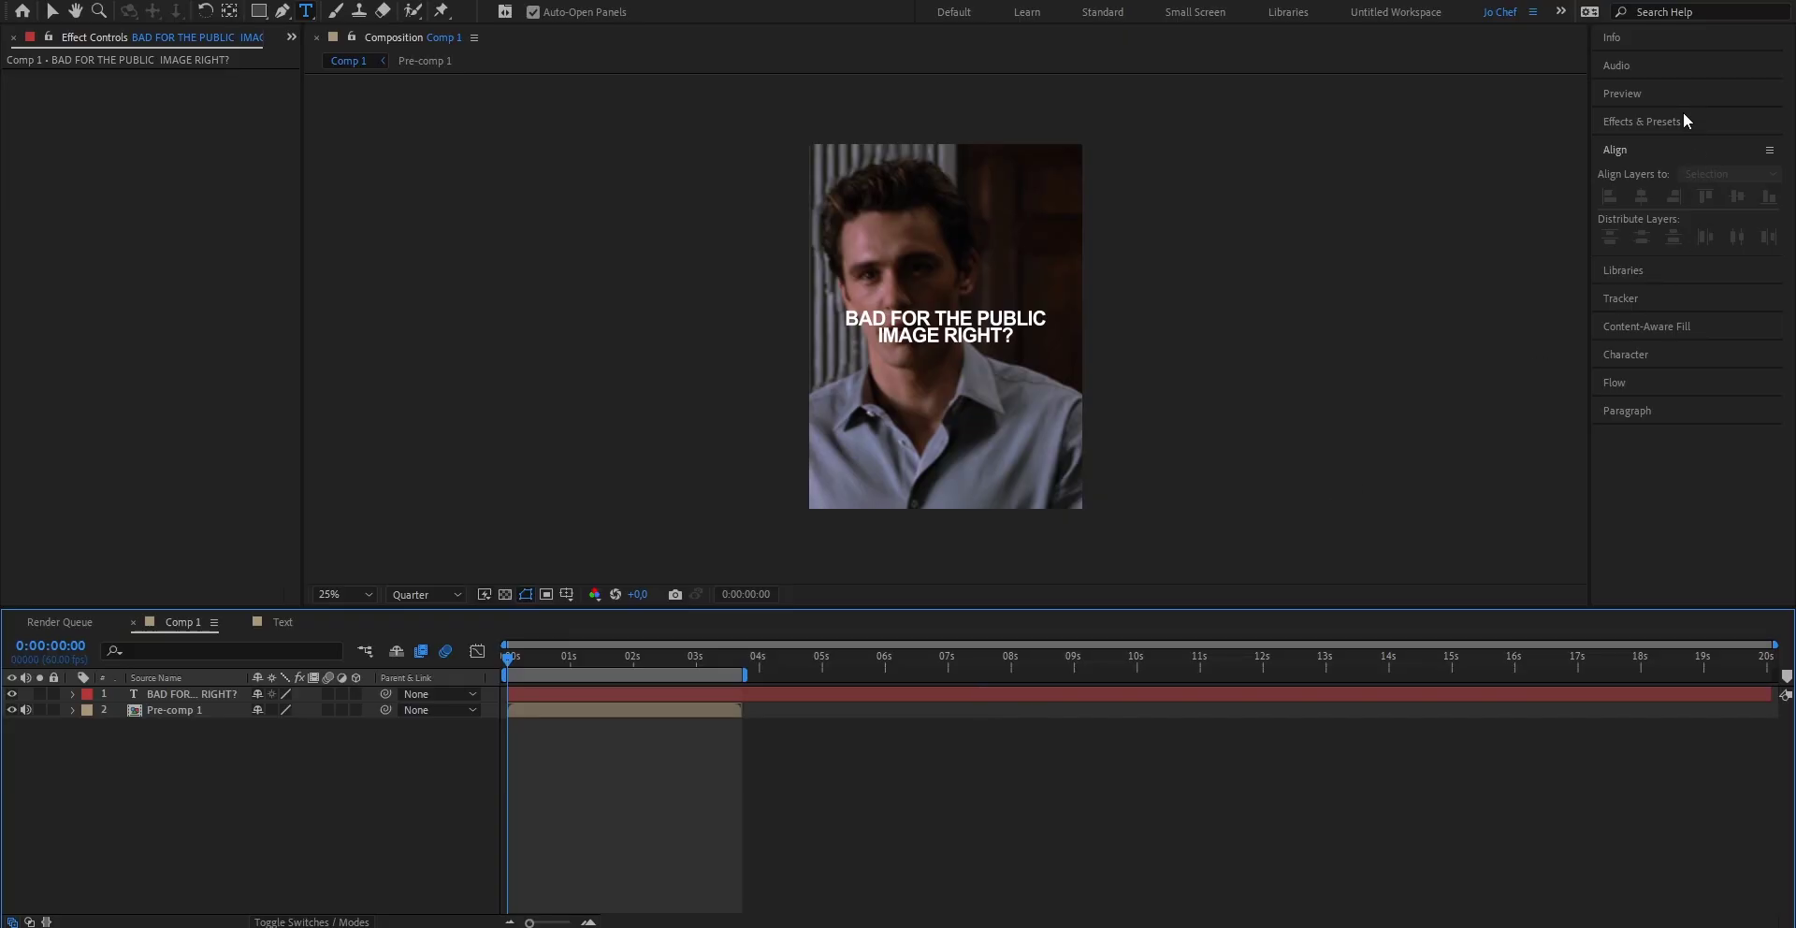
# Step: Find Deep Glow in Effects & Presets and apply it to the subtitle layer
pyautogui.click(1665, 116)
pyautogui.write('slow fad')
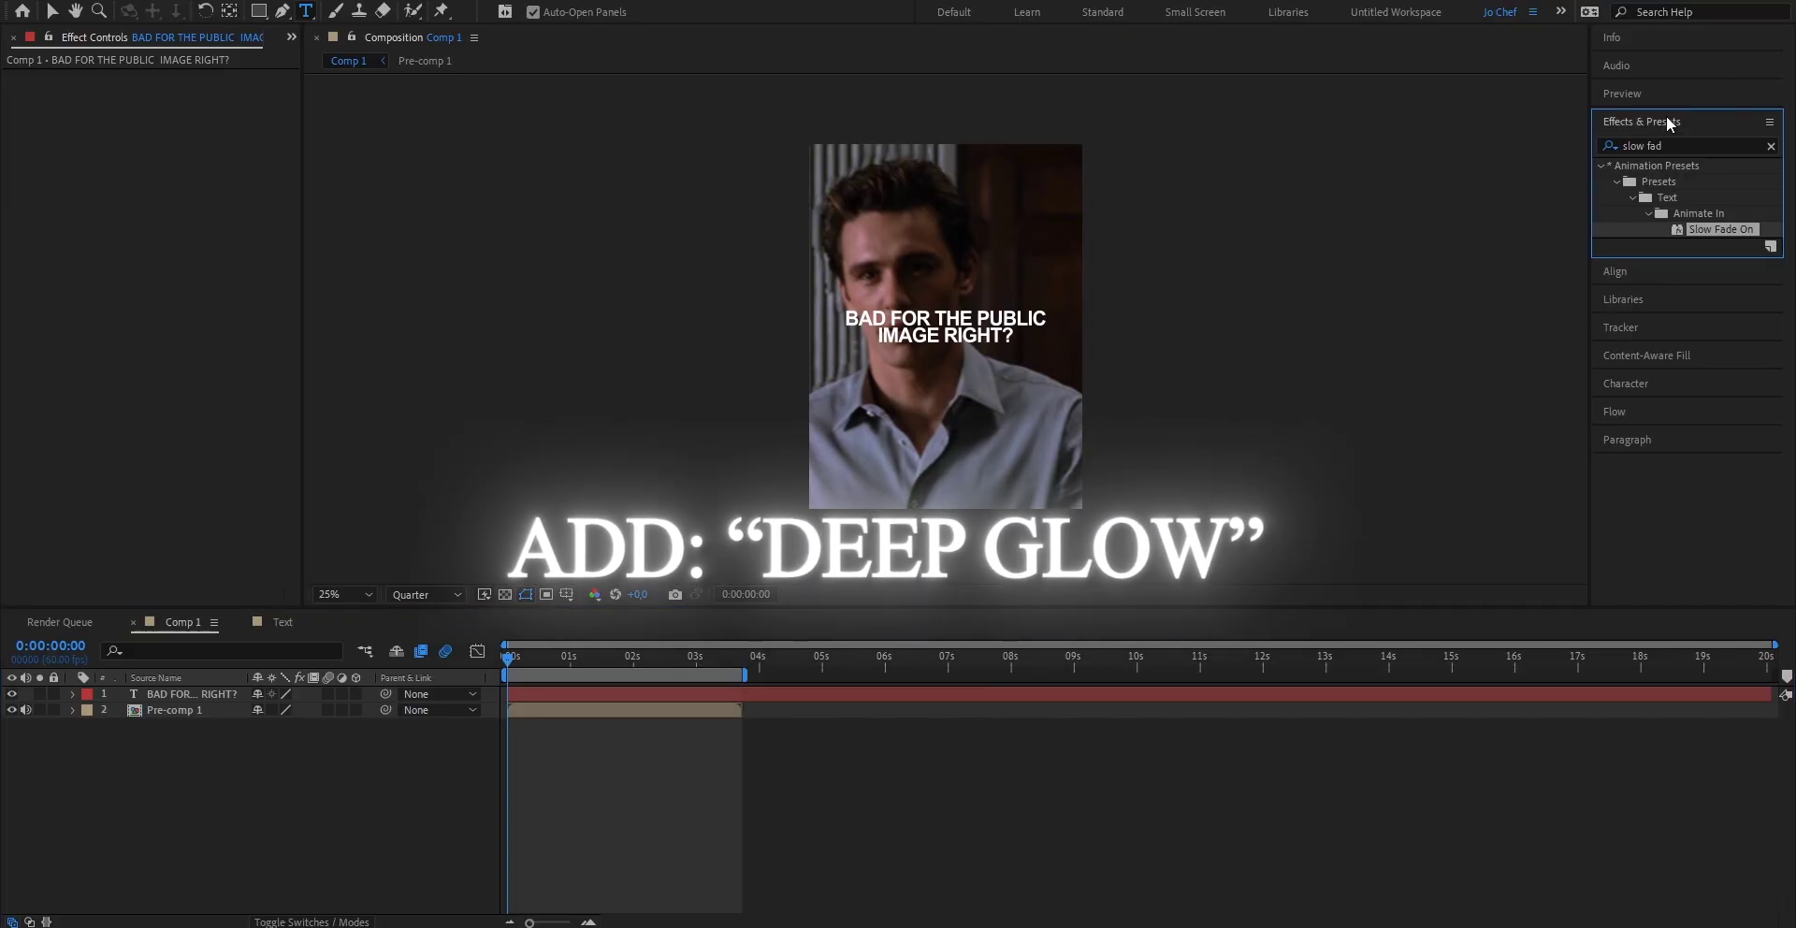
pyautogui.tripleClick(1741, 141)
pyautogui.write('deep glow')
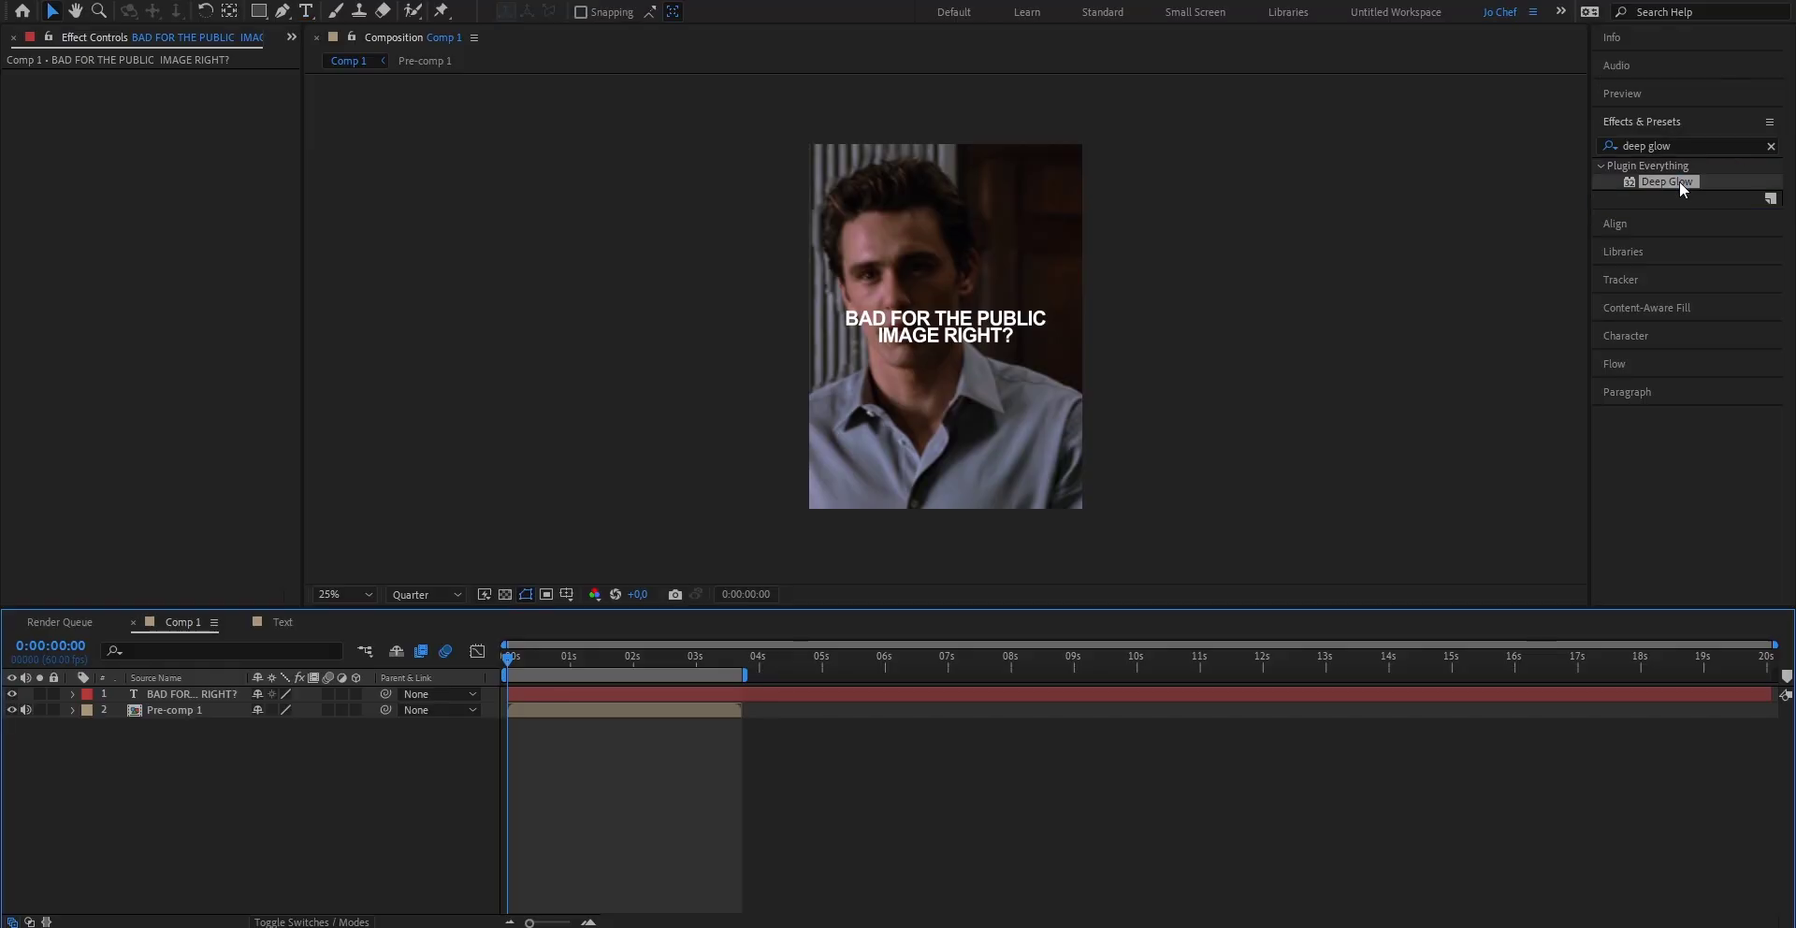
pyautogui.moveTo(1680, 181); pyautogui.dragTo(608, 694)
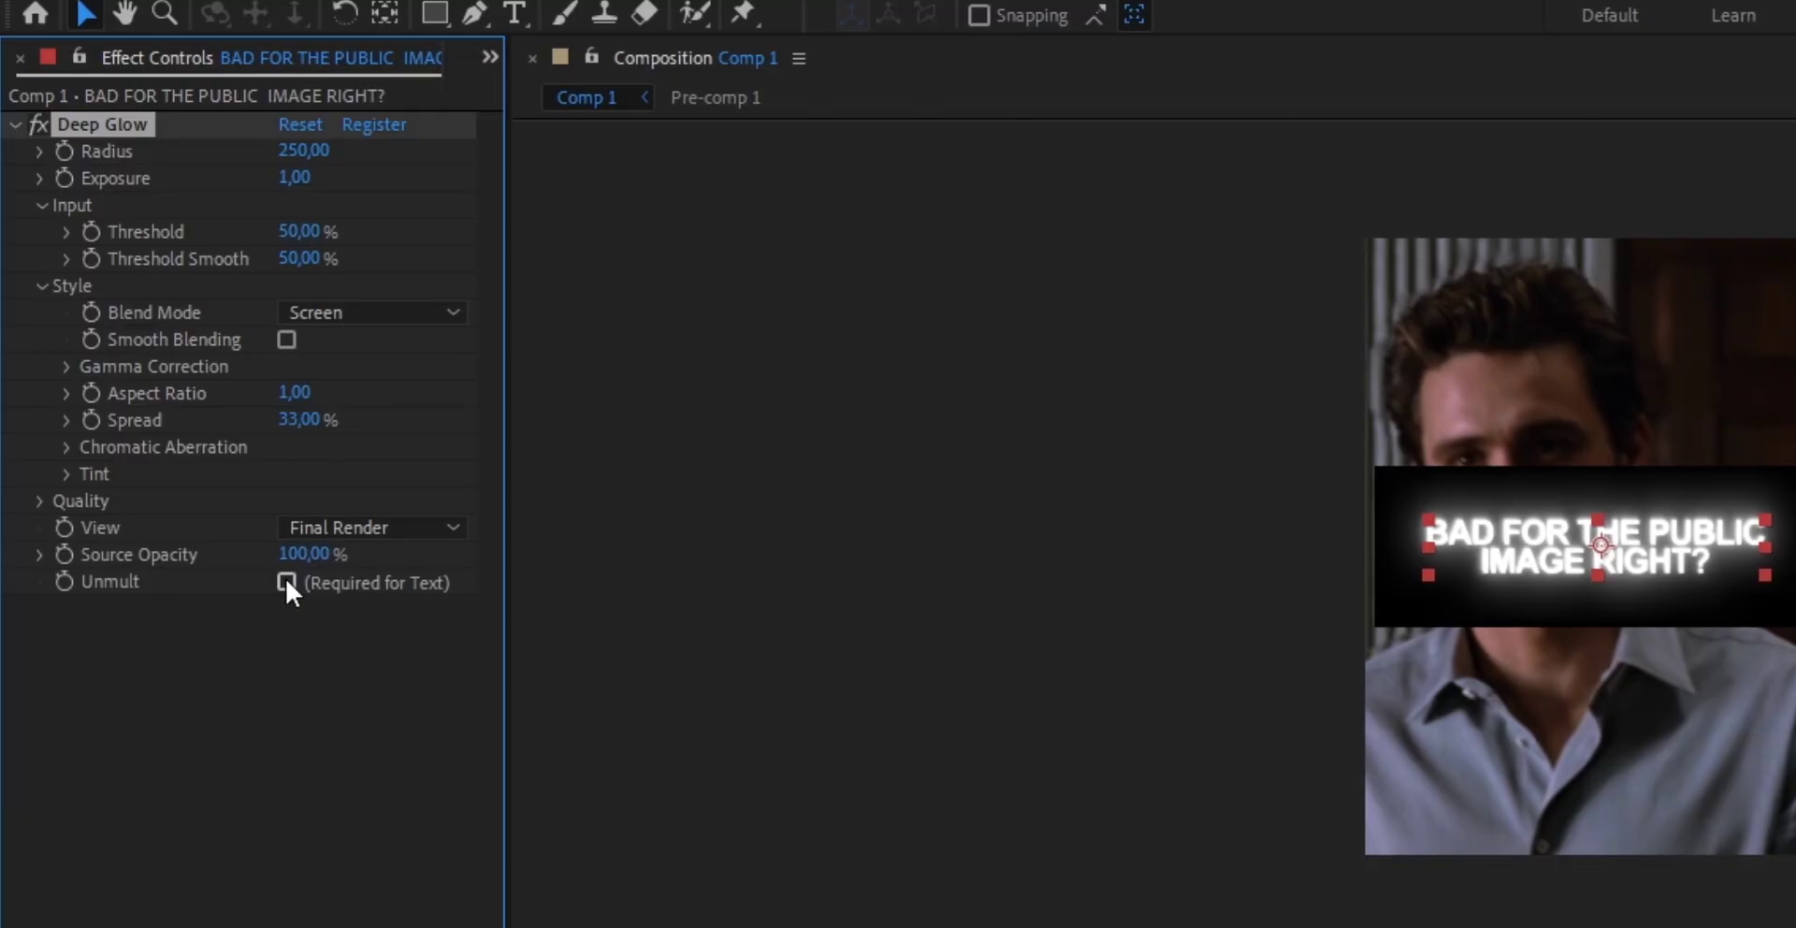
# Step: Turn on Unmult and set Radius 140, Exposure 0.8, Threshold and Threshold Smooth 100%
pyautogui.click(287, 582)
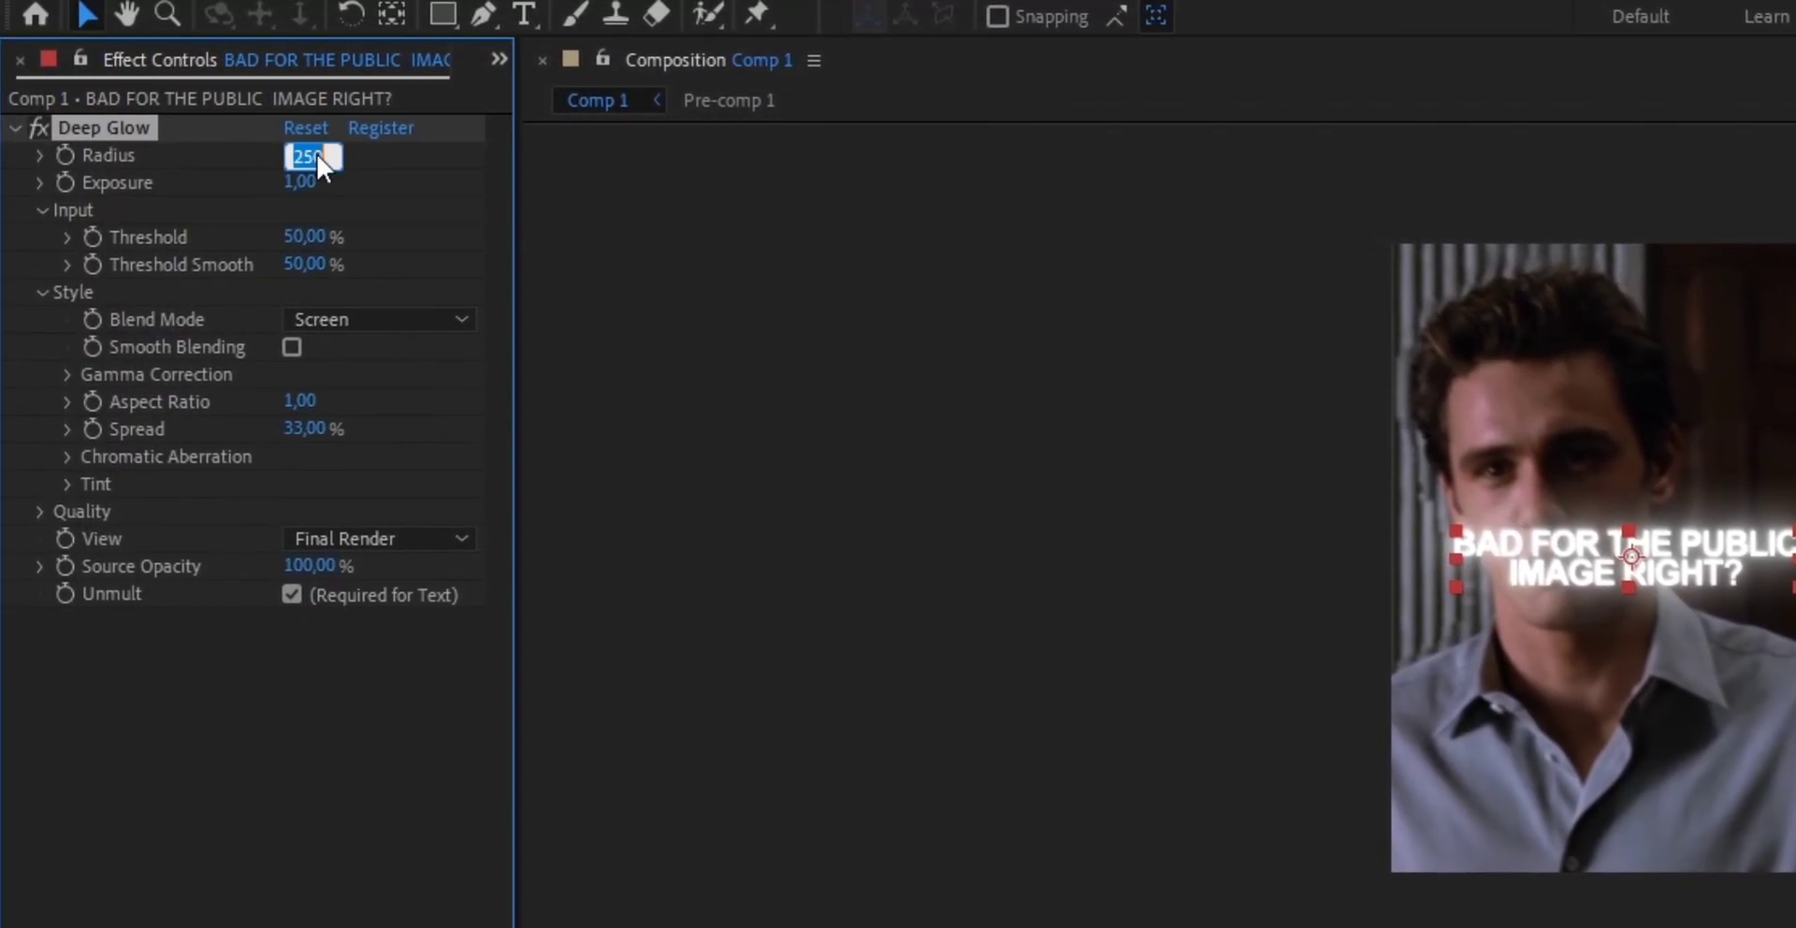
pyautogui.write('140')
pyautogui.press('Return')
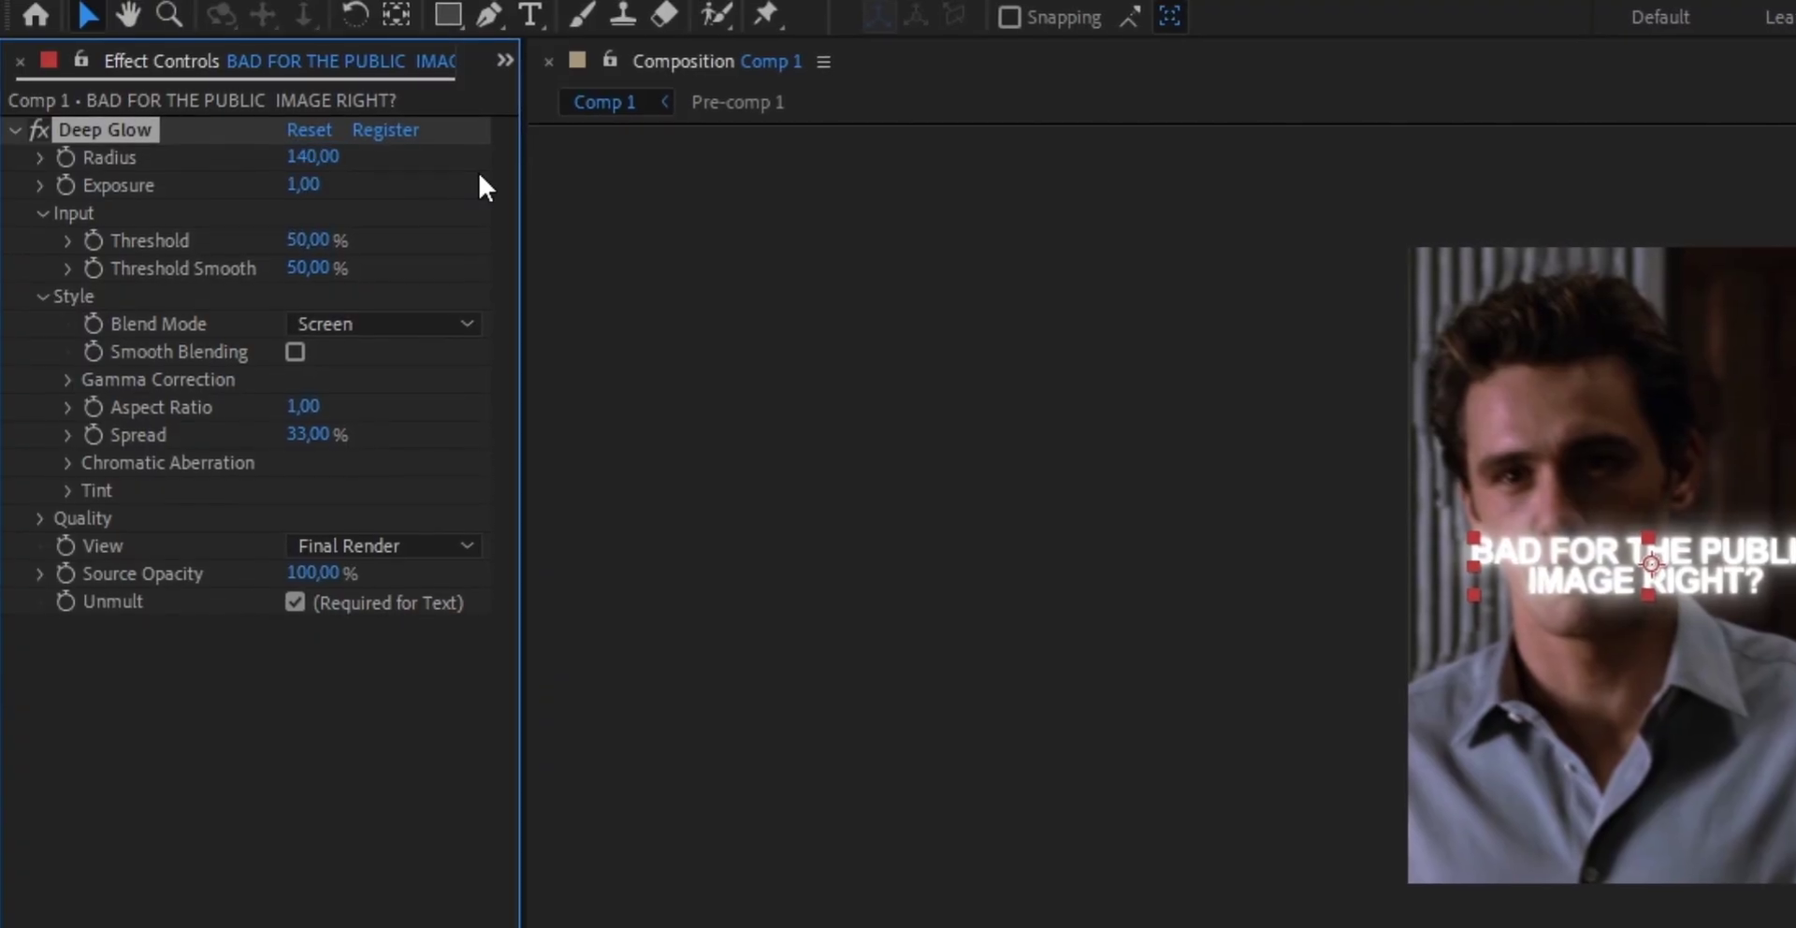
pyautogui.click(318, 183)
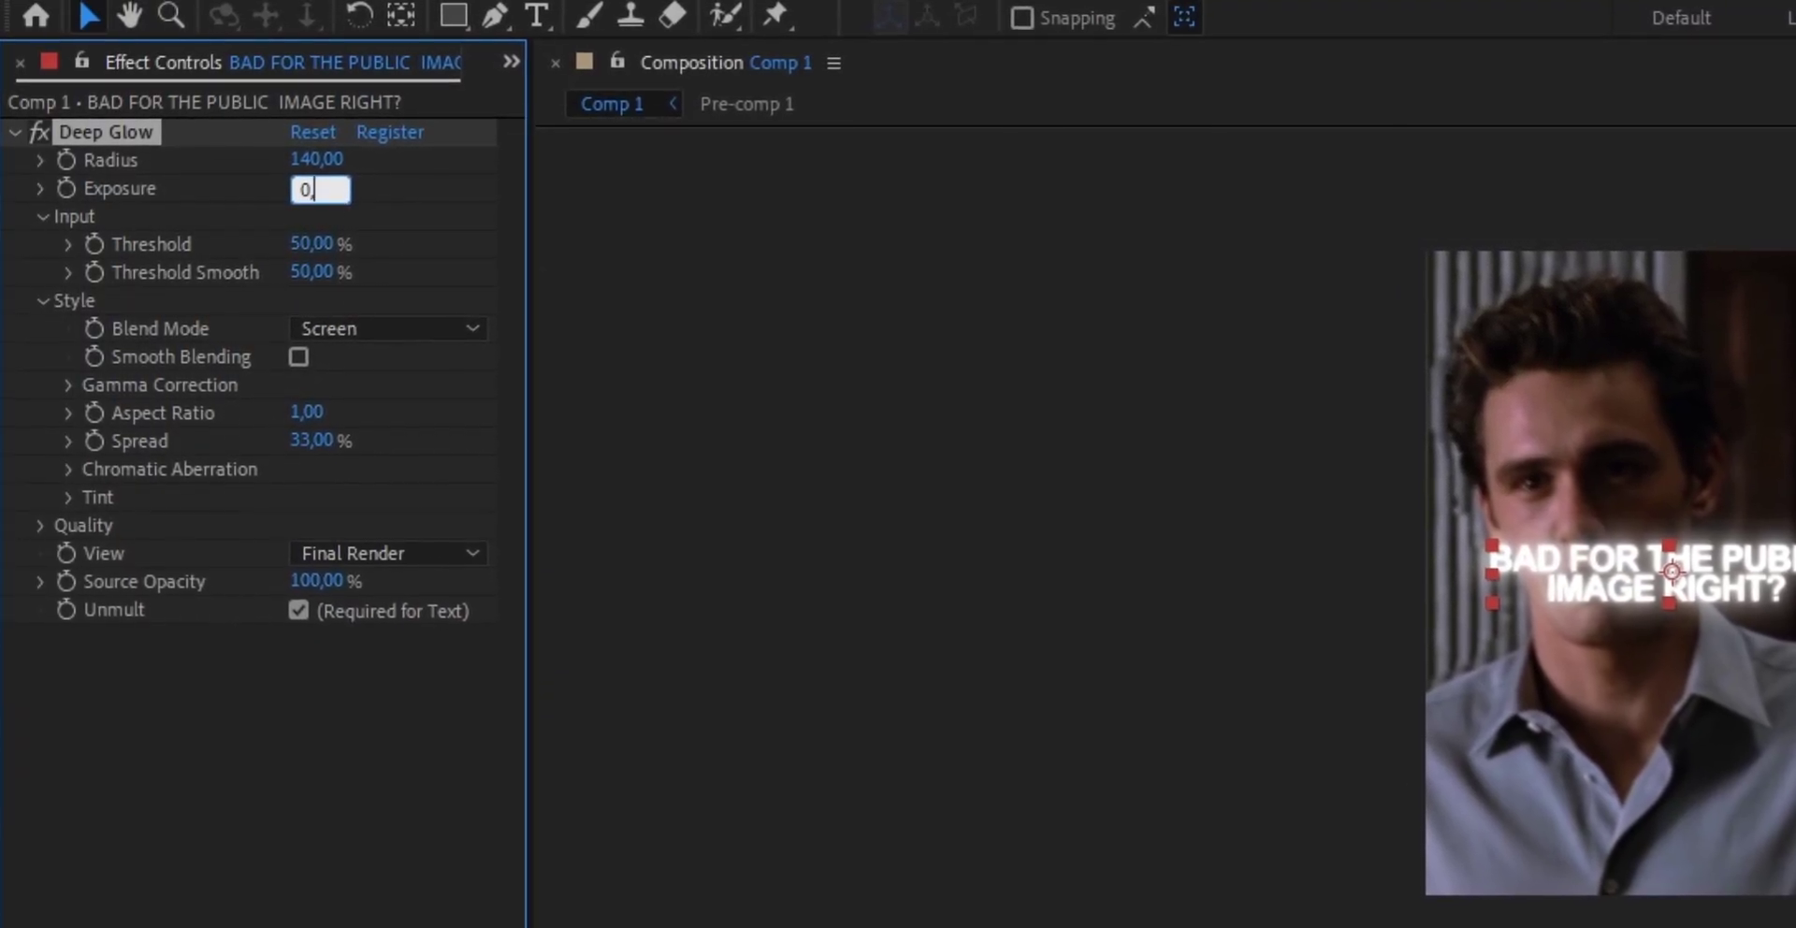
pyautogui.write('100')
pyautogui.press('Return')
pyautogui.click(316, 263)
pyautogui.write('100')
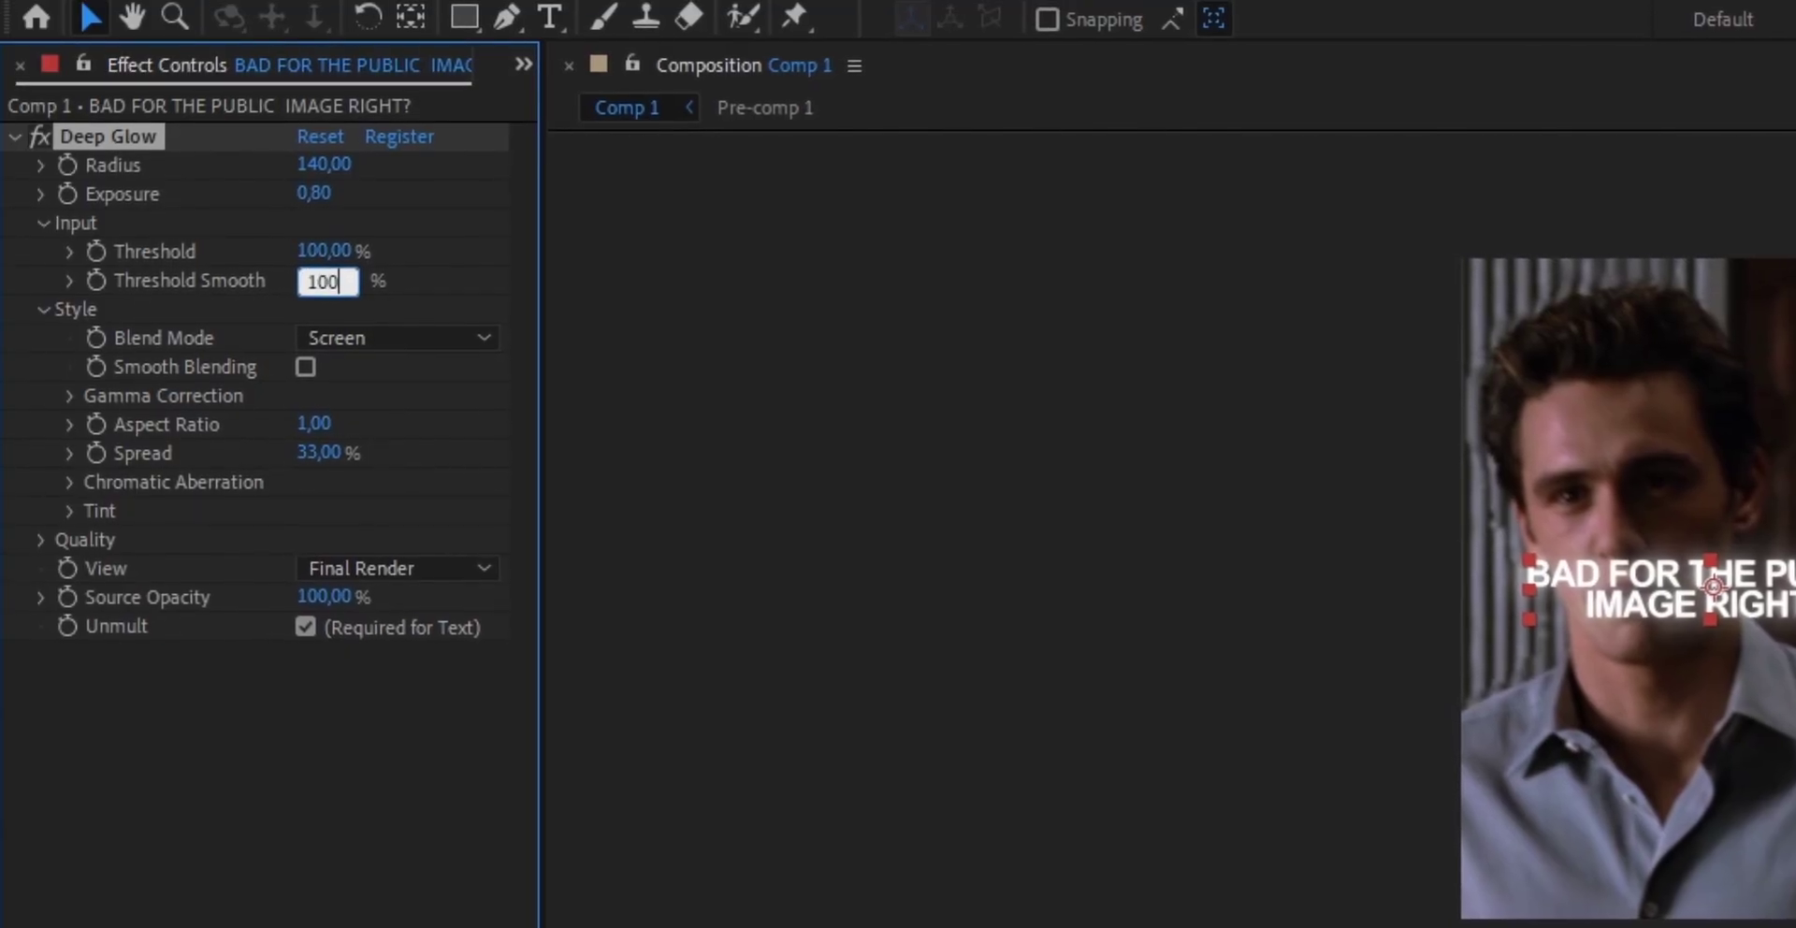
pyautogui.press('Return')
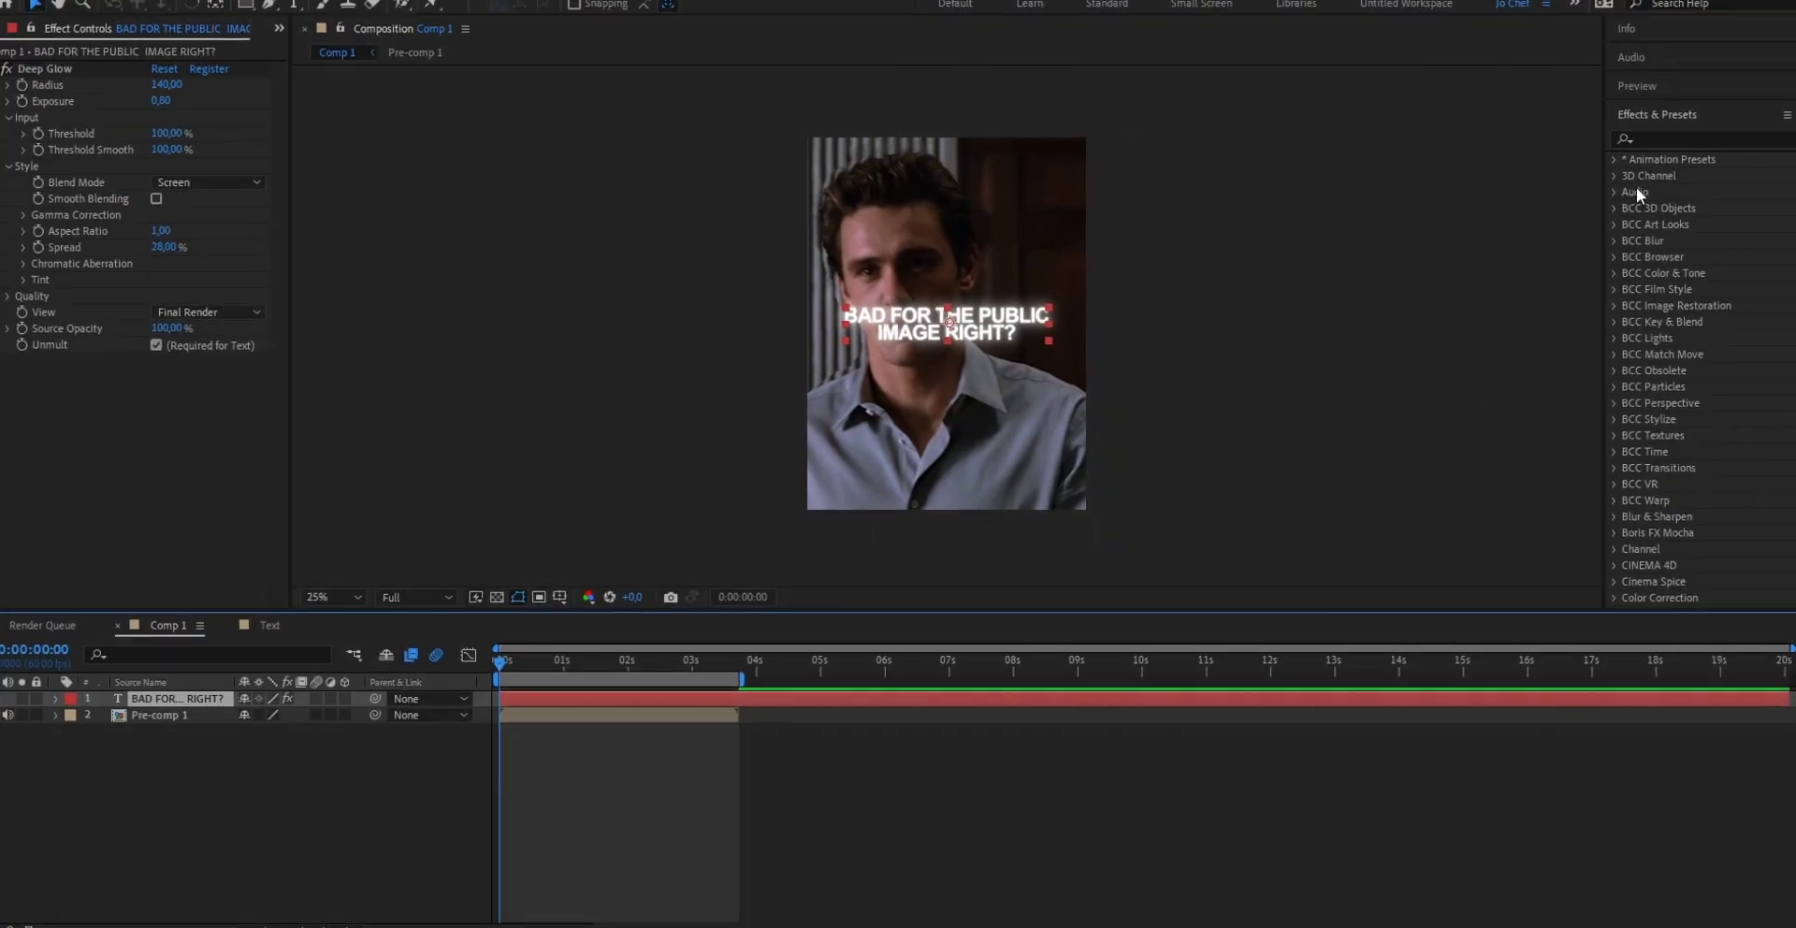
# Step: Apply Drop Shadow to the subtitle layer and set its Distance to 8
pyautogui.click(1659, 137)
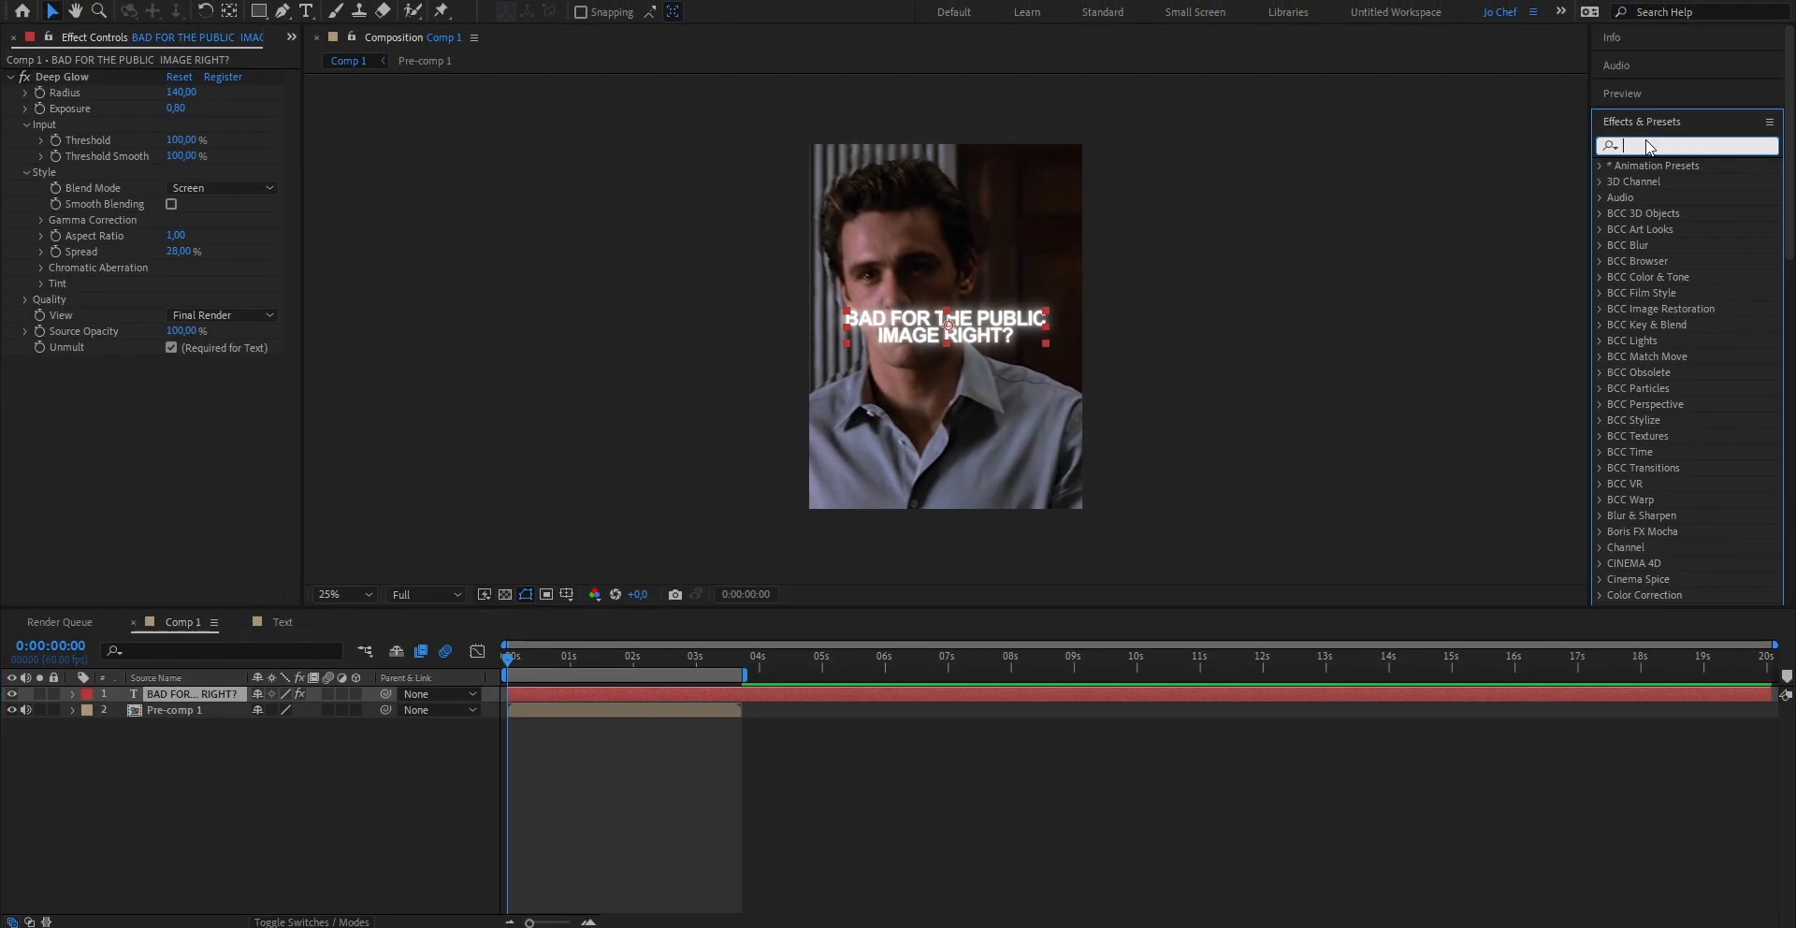
pyautogui.write('drop shad')
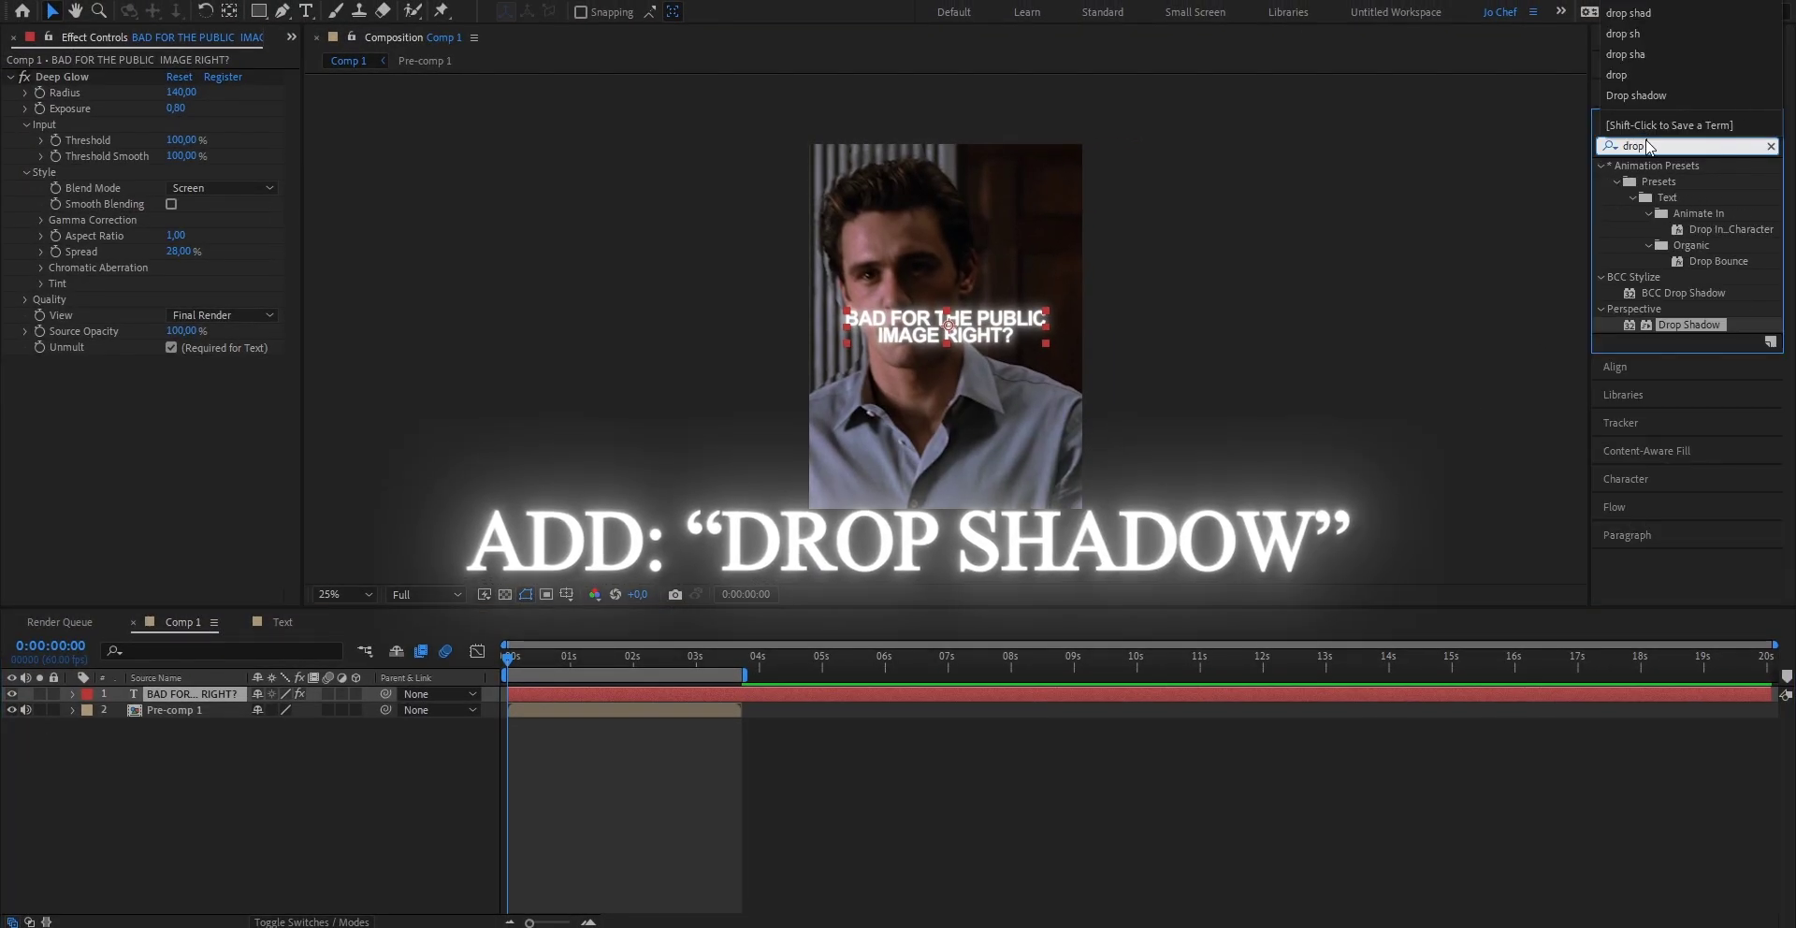
pyautogui.moveTo(1688, 214); pyautogui.dragTo(512, 714)
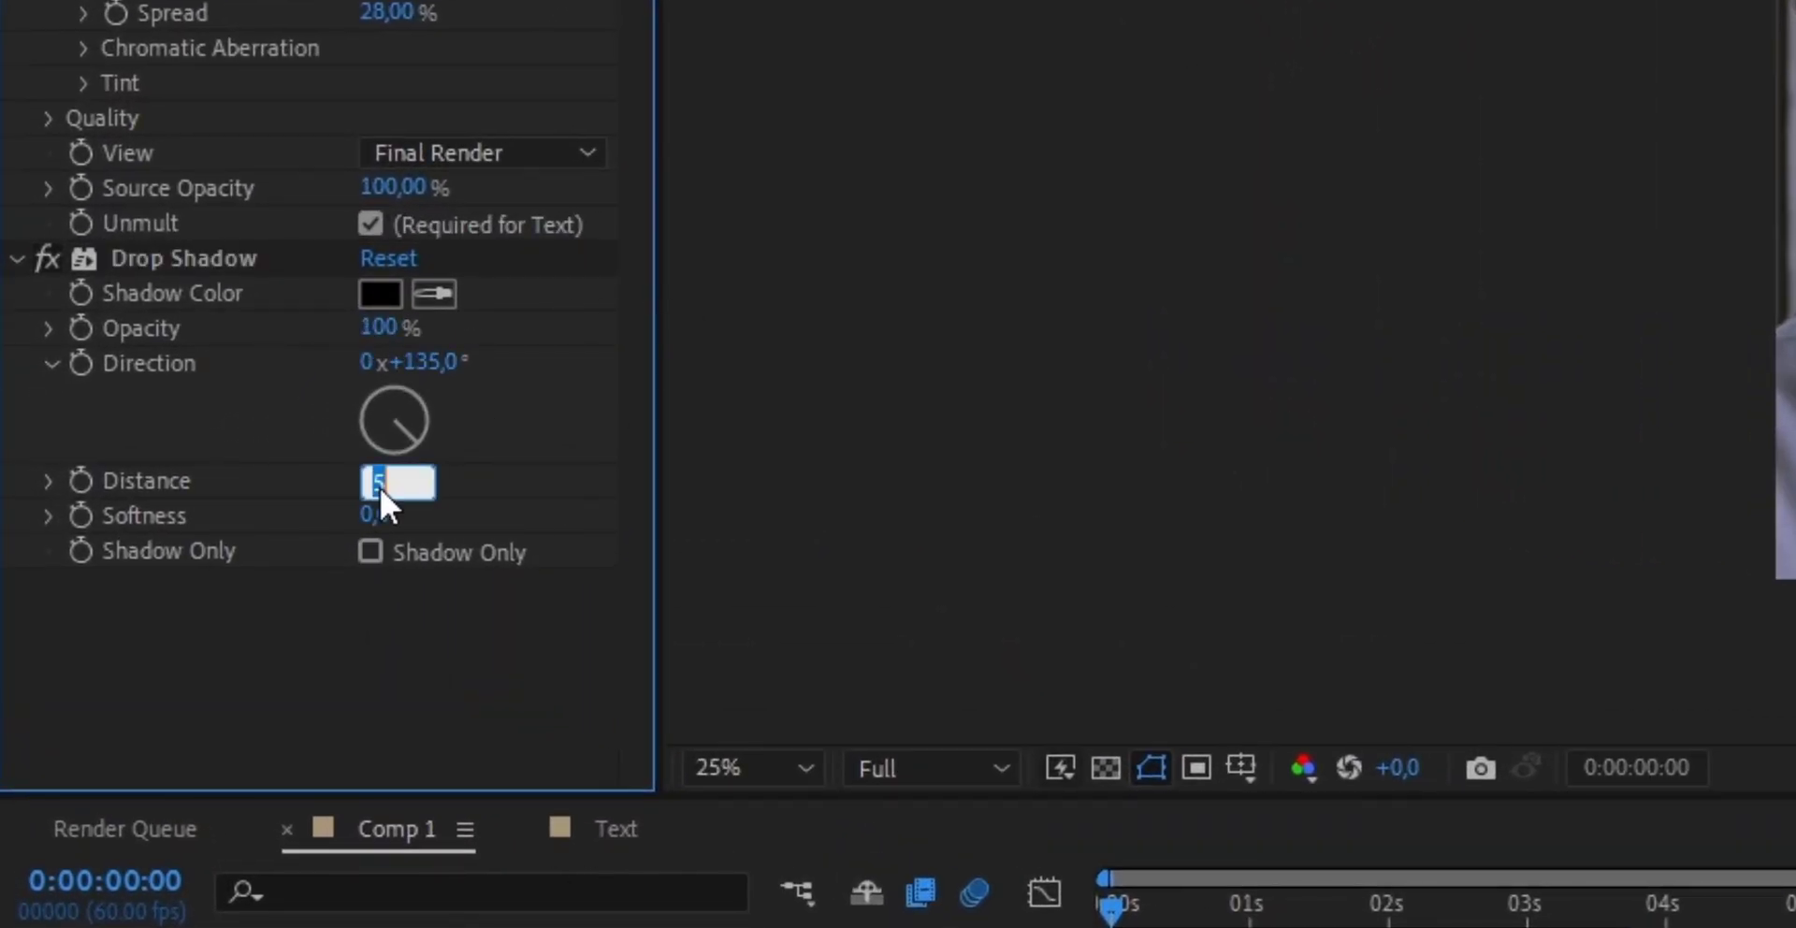
pyautogui.write('8')
pyautogui.press('Return')
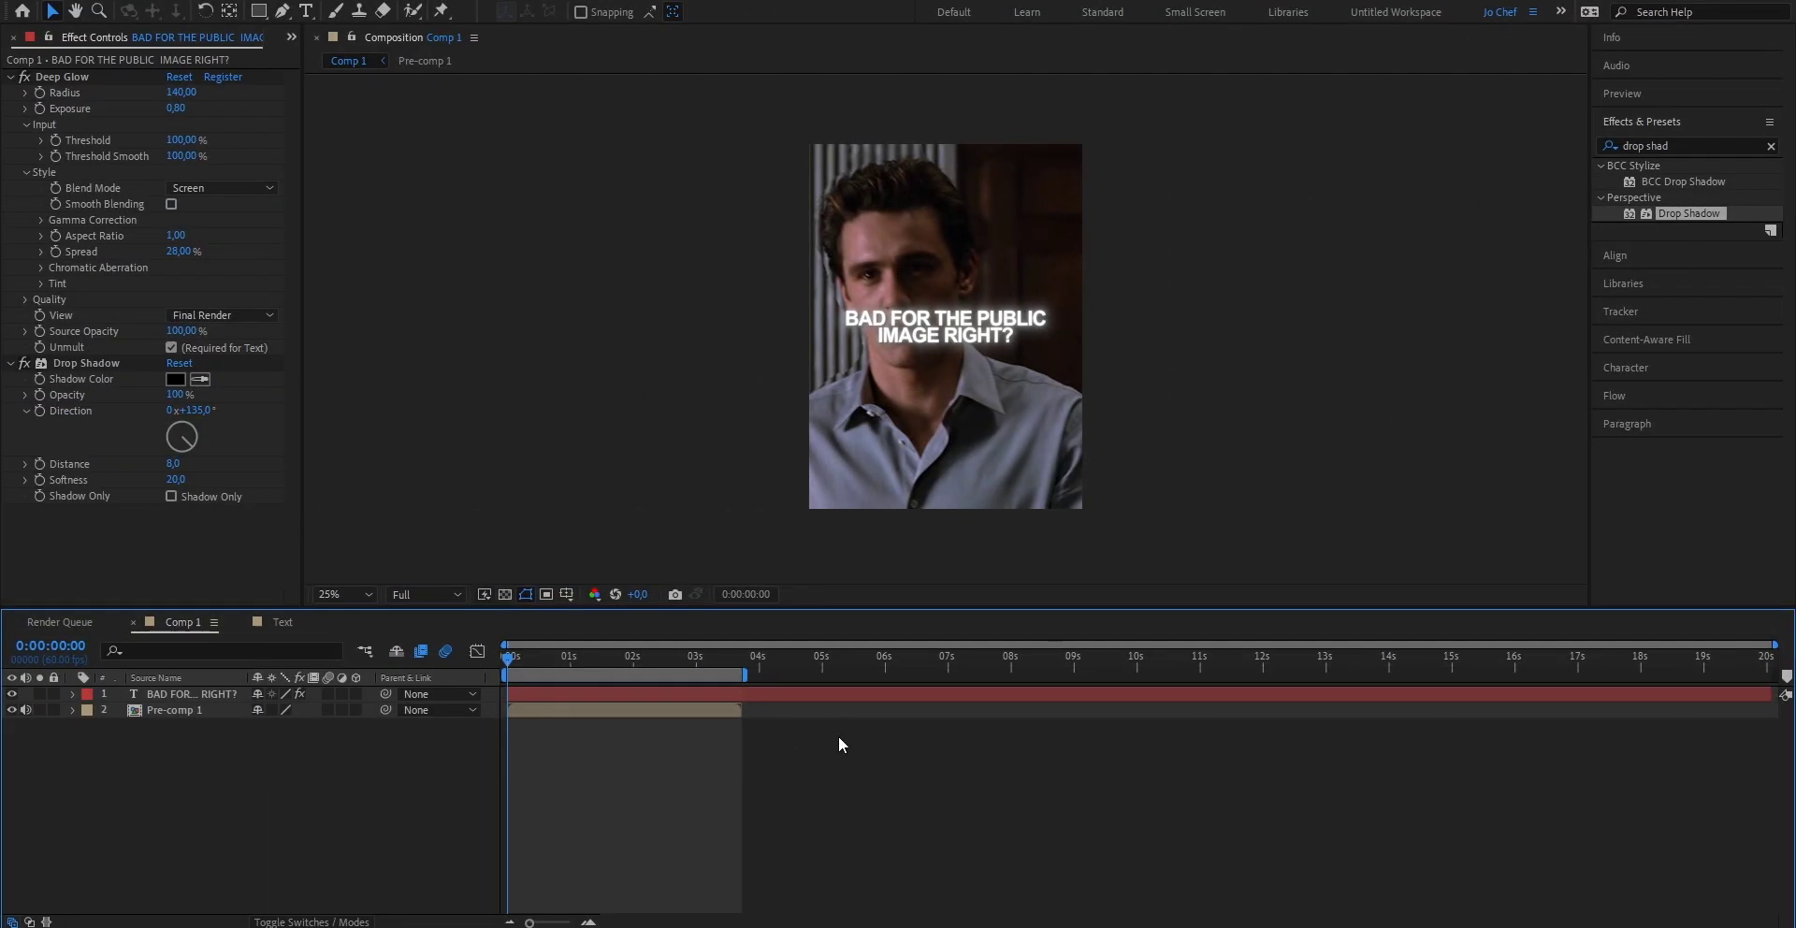
# Step: Split the caption layer at 0:00:01:06 with Ctrl+Shift+D and clear the new layer's text
pyautogui.click(562, 723)
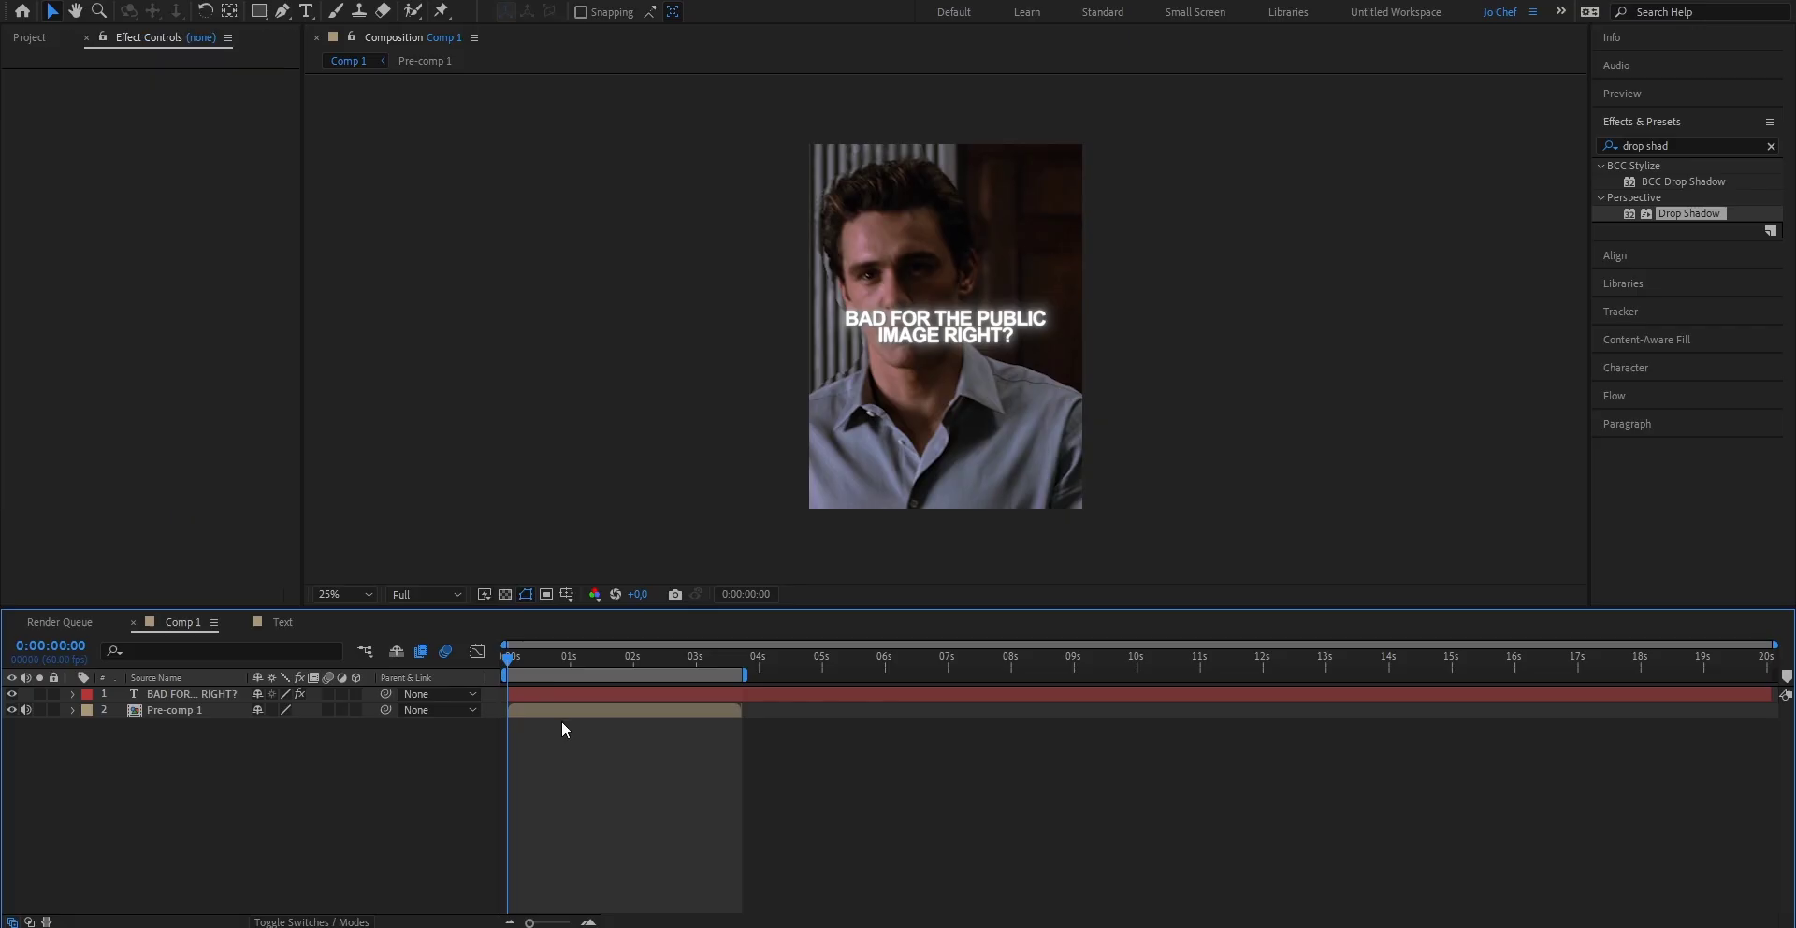
pyautogui.press('space')
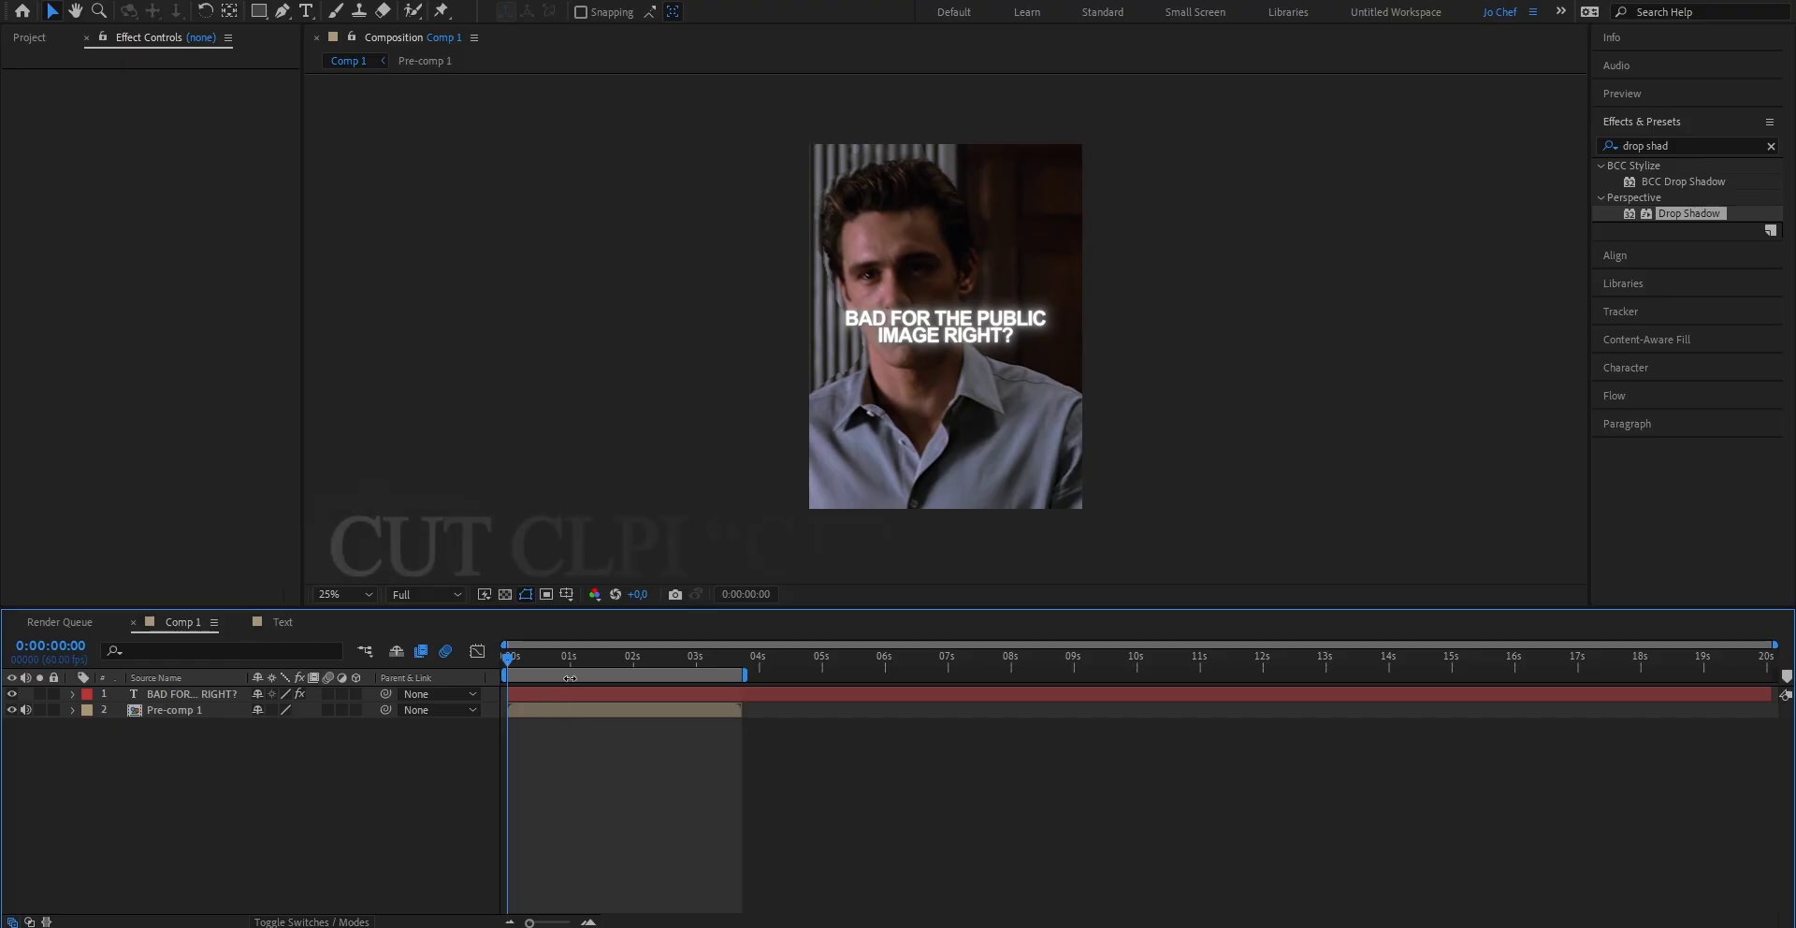
pyautogui.click(592, 696)
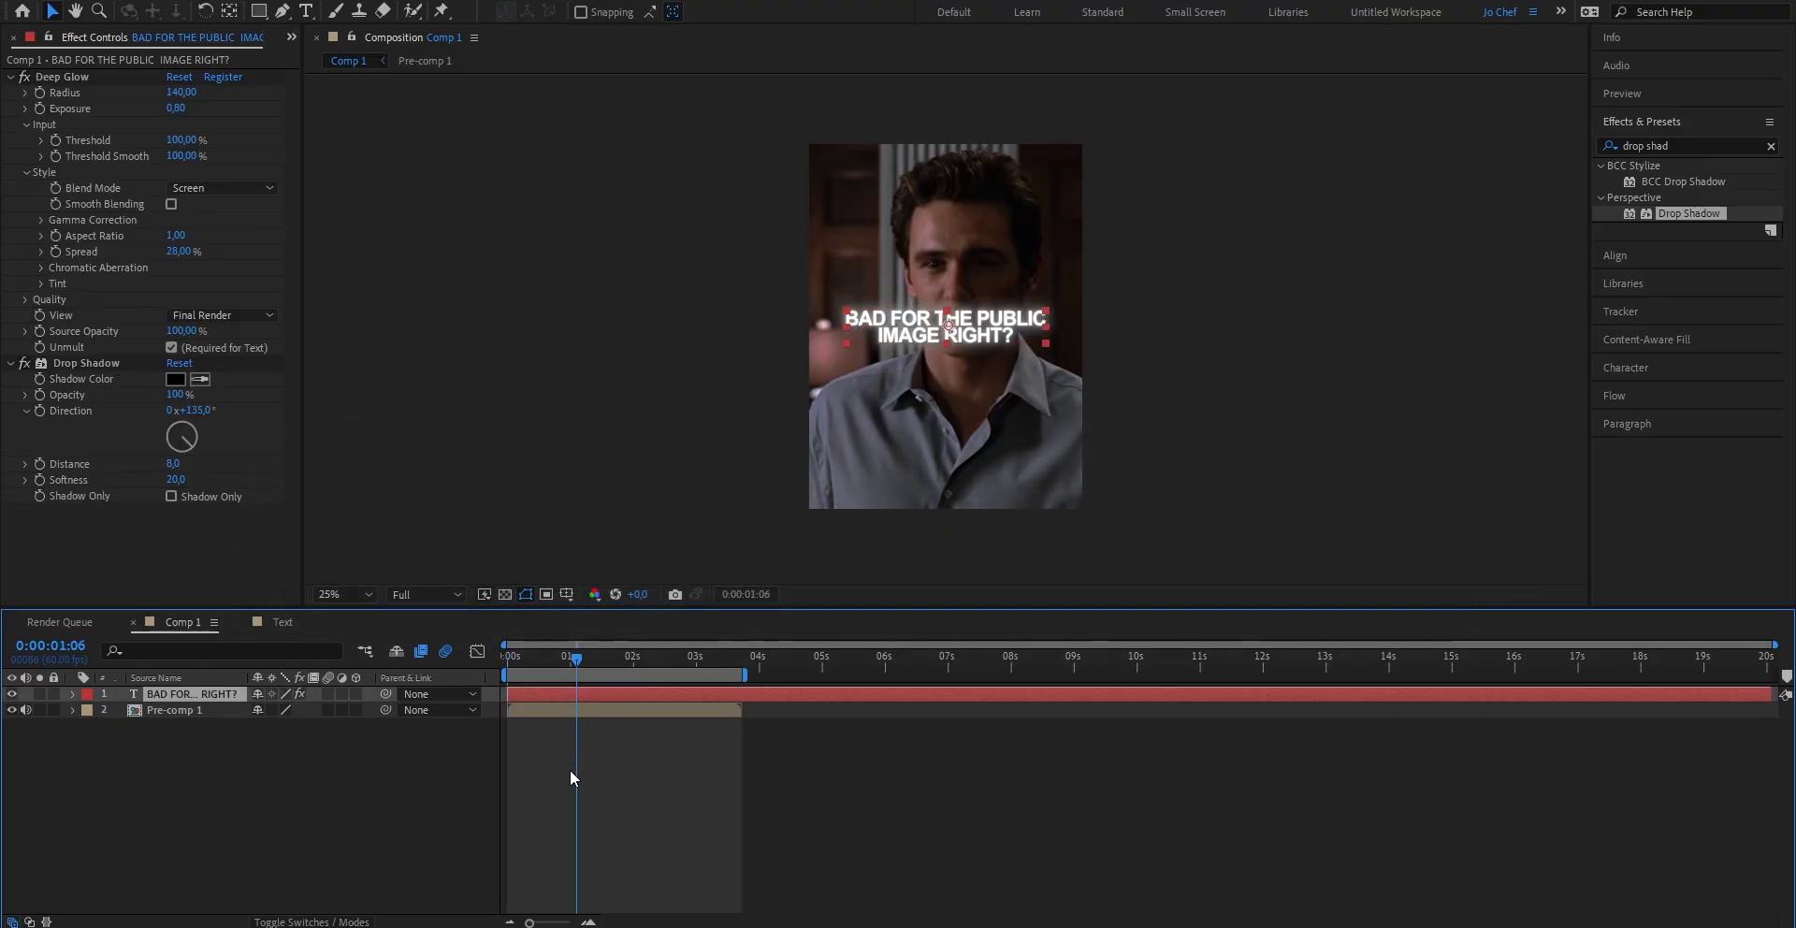
pyautogui.hotkey('ctrl', 'shift', 'd')
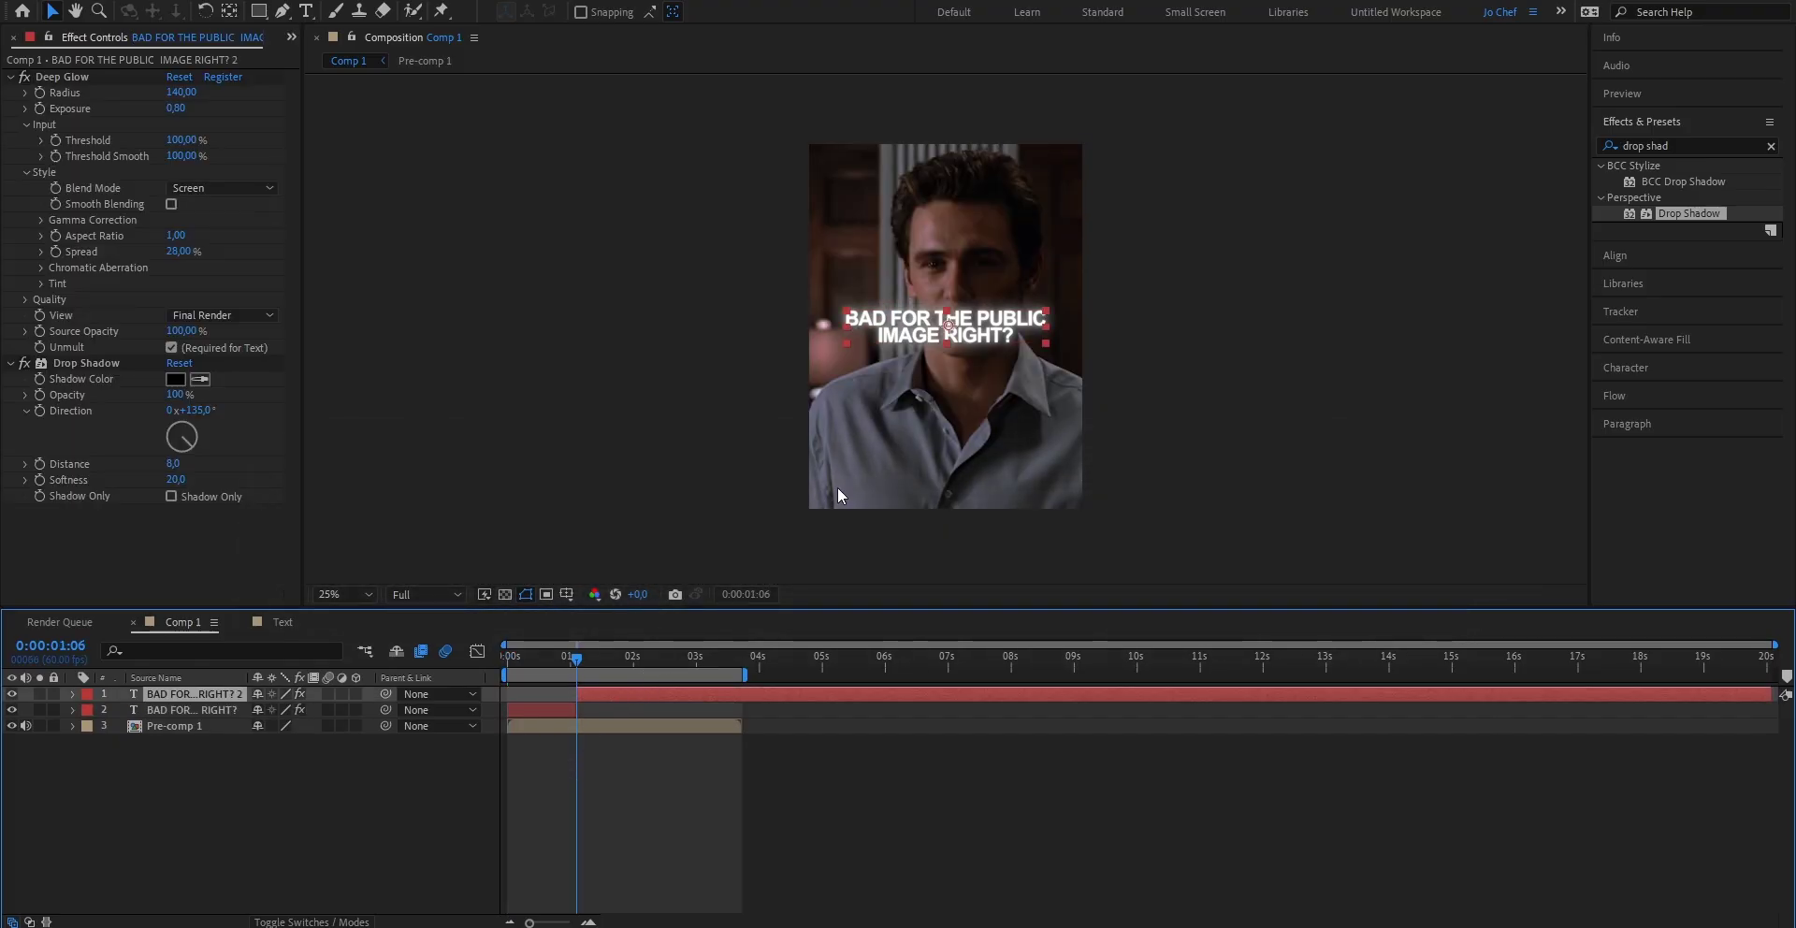
pyautogui.doubleClick(941, 332)
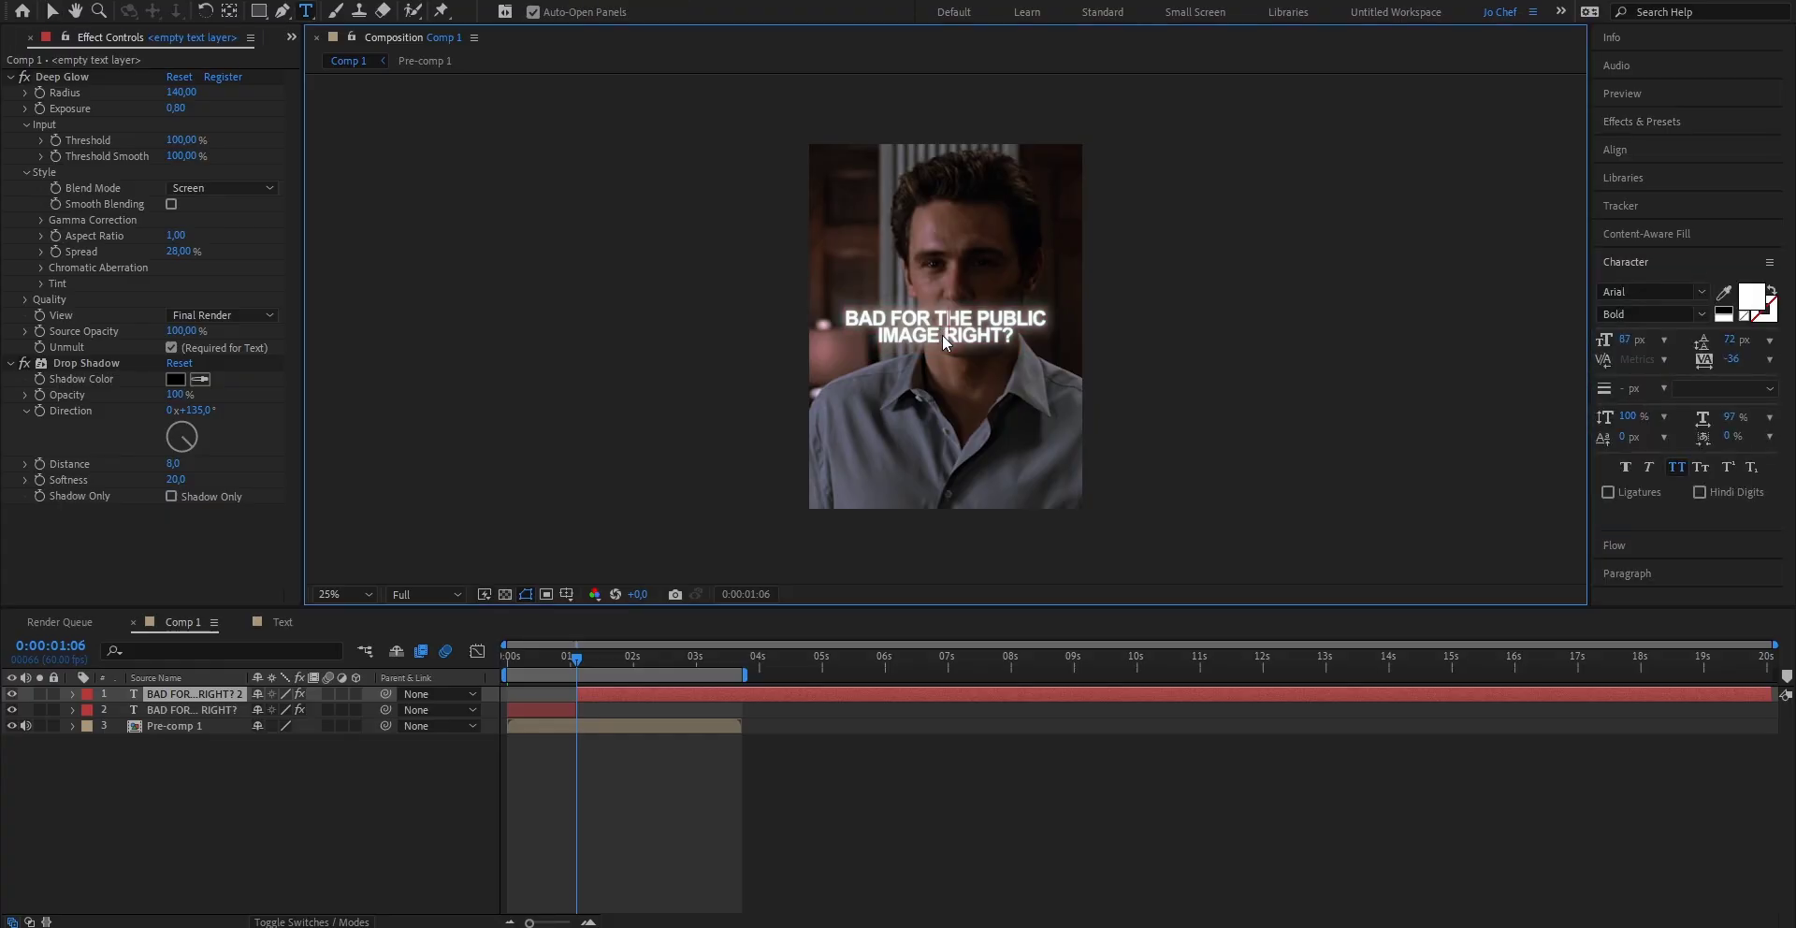
pyautogui.press('BackSpace')
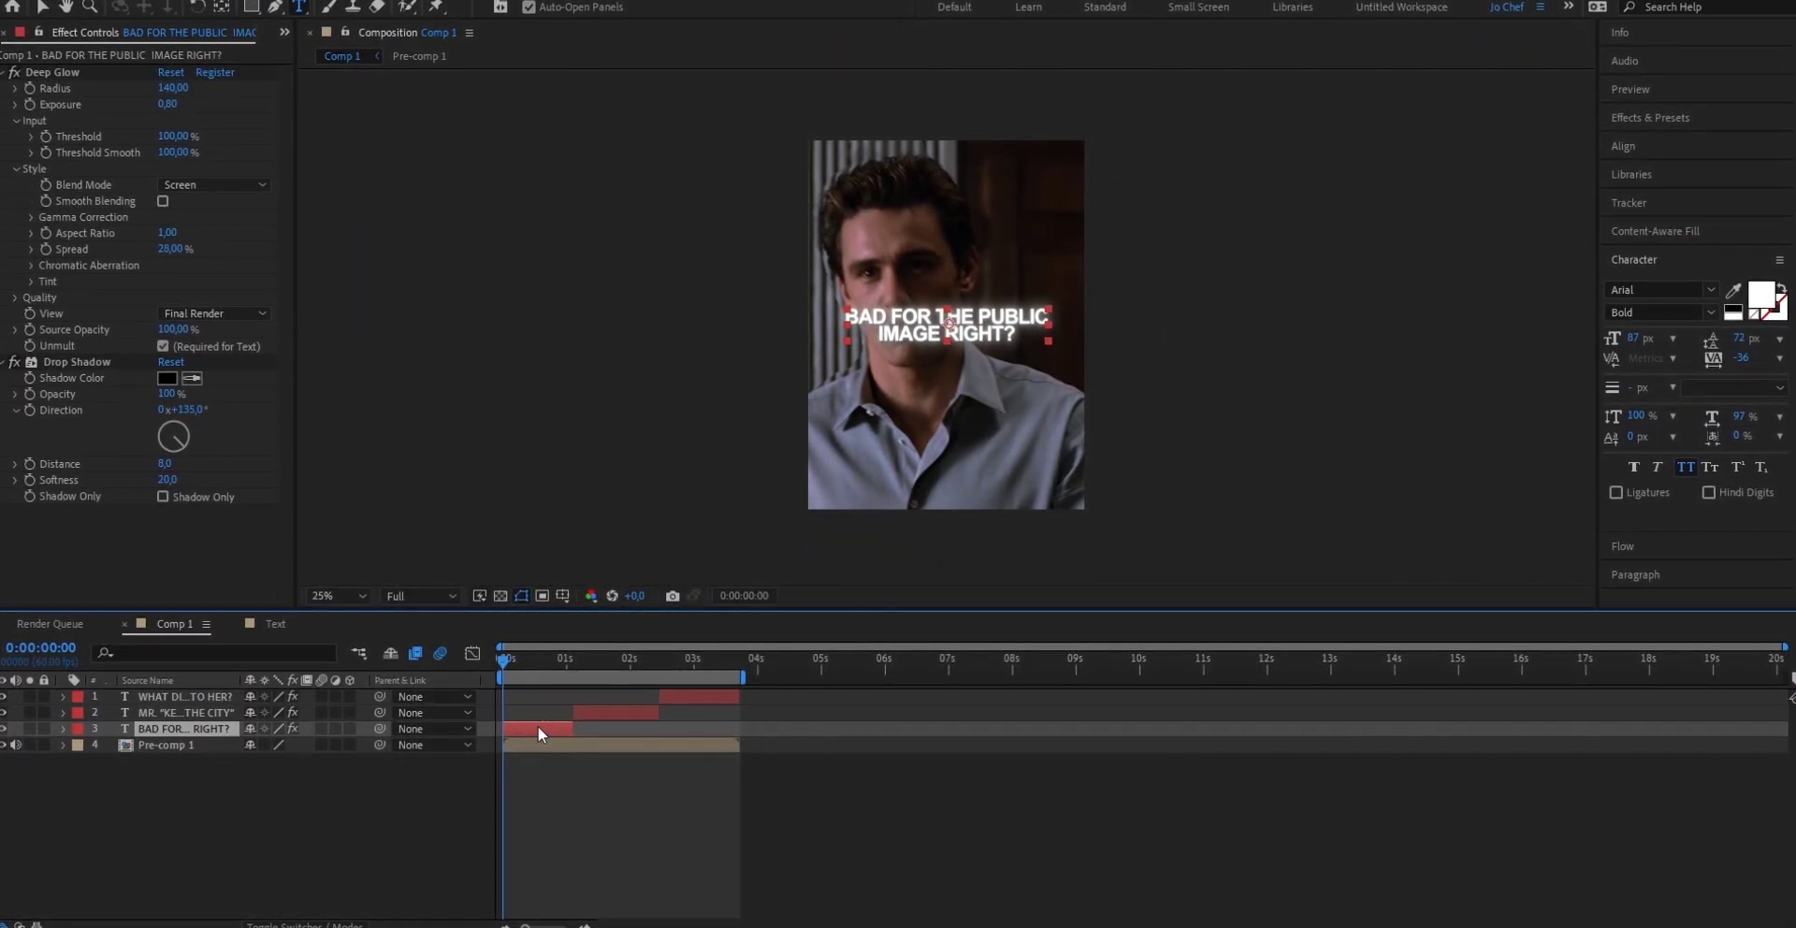
# Step: Apply the Slow Fade On preset to the first caption and preview its Offset keyframes
pyautogui.click(1684, 122)
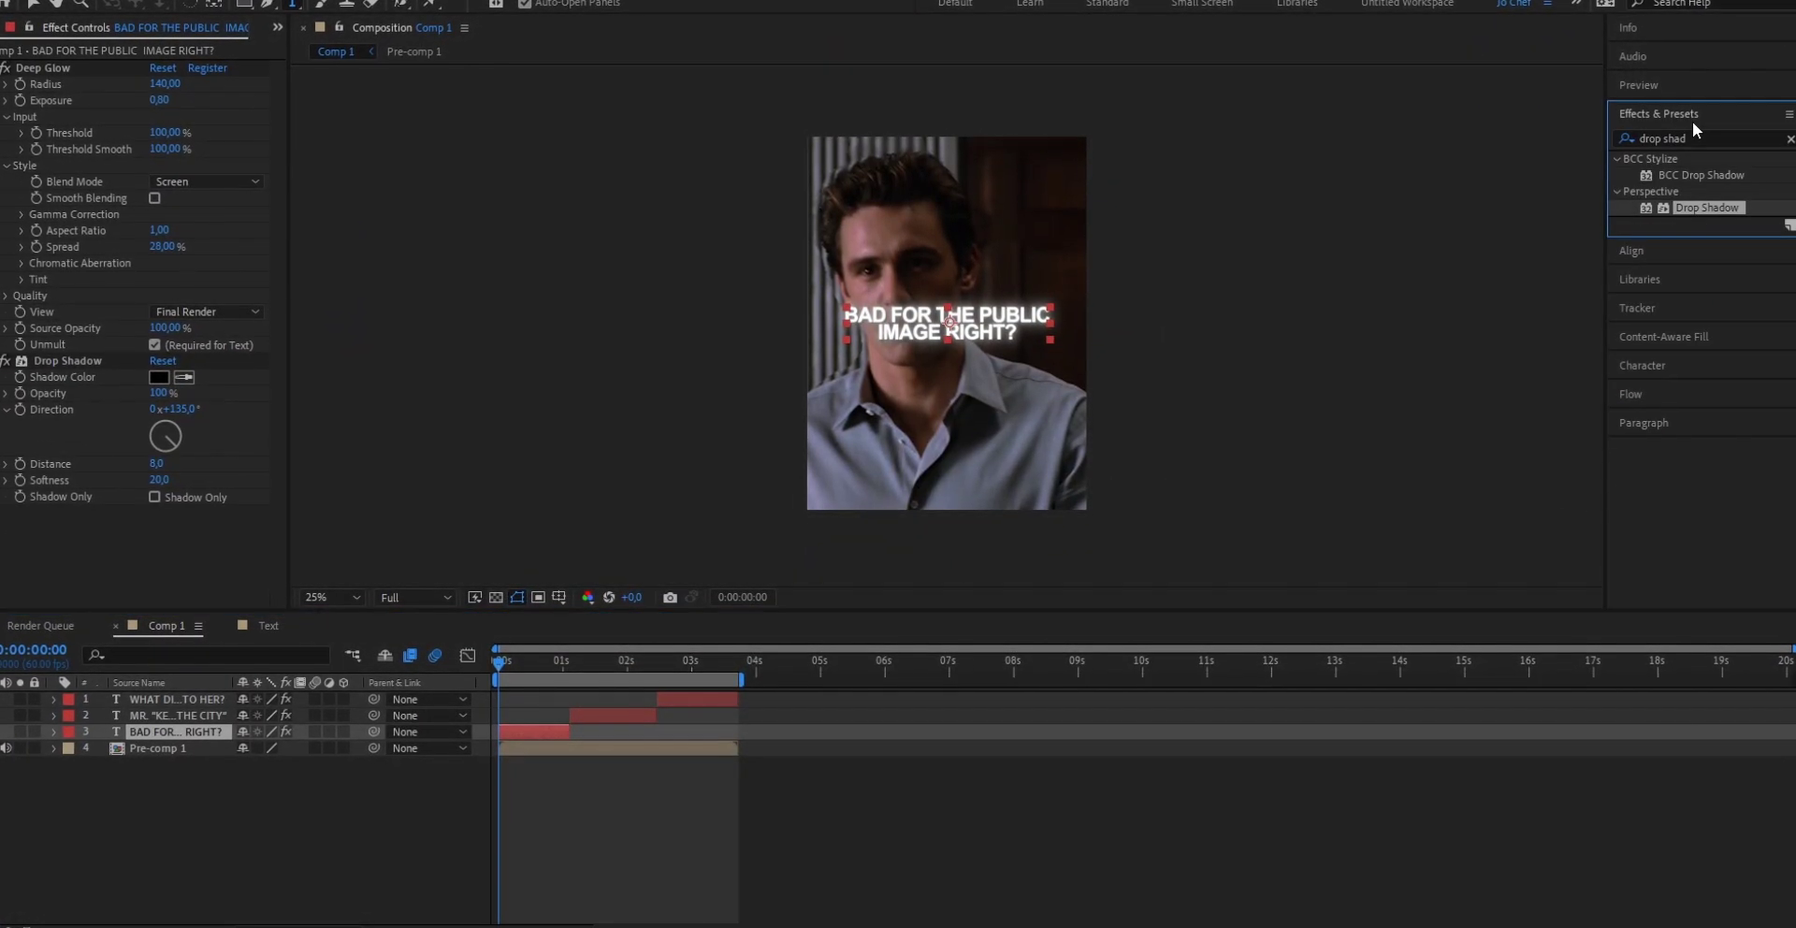
pyautogui.moveTo(1685, 137); pyautogui.dragTo(1609, 133)
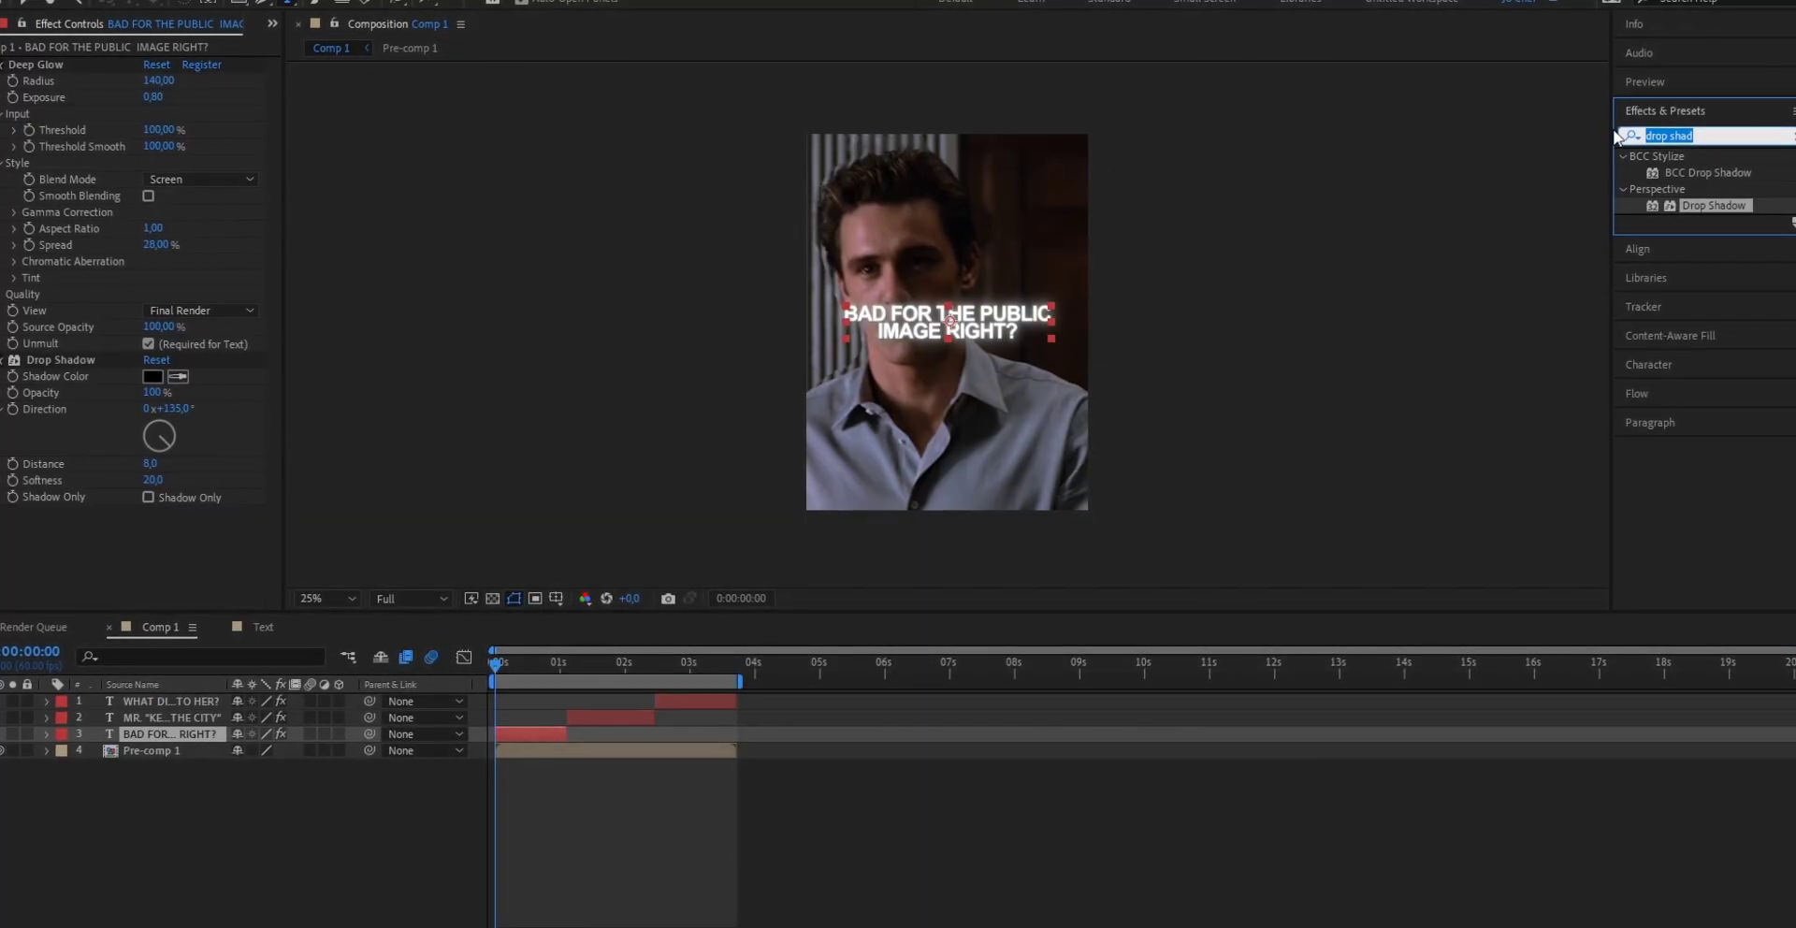
pyautogui.write('slow fa')
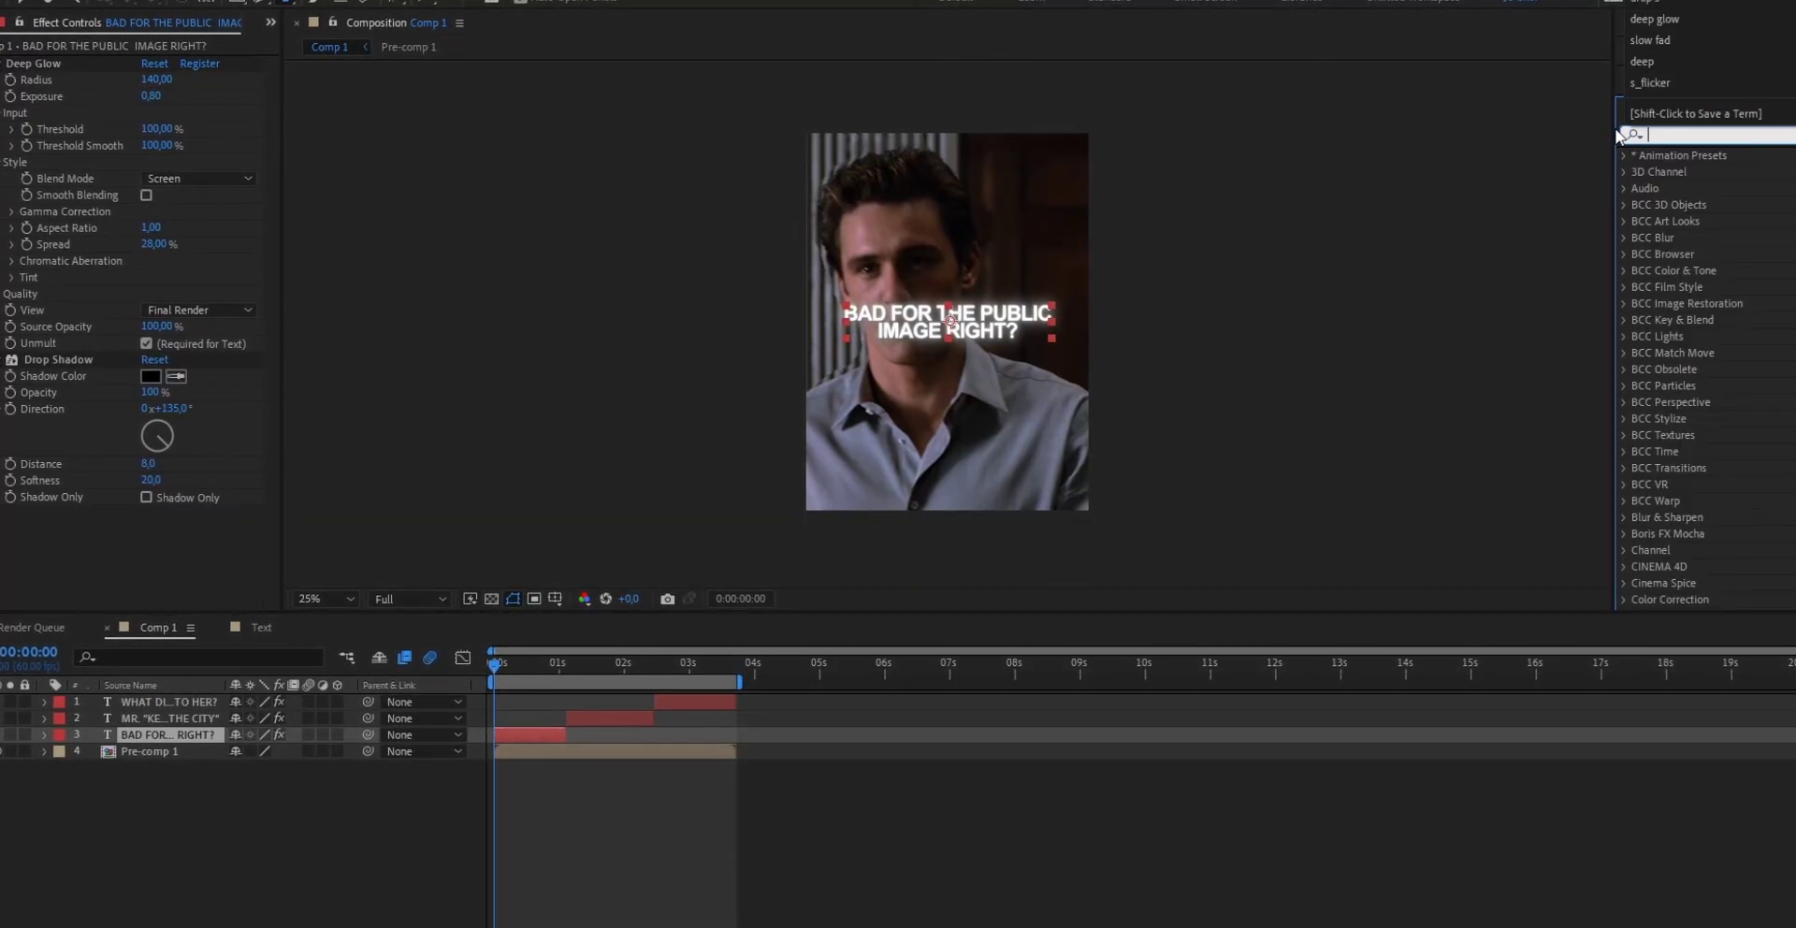
pyautogui.write('de')
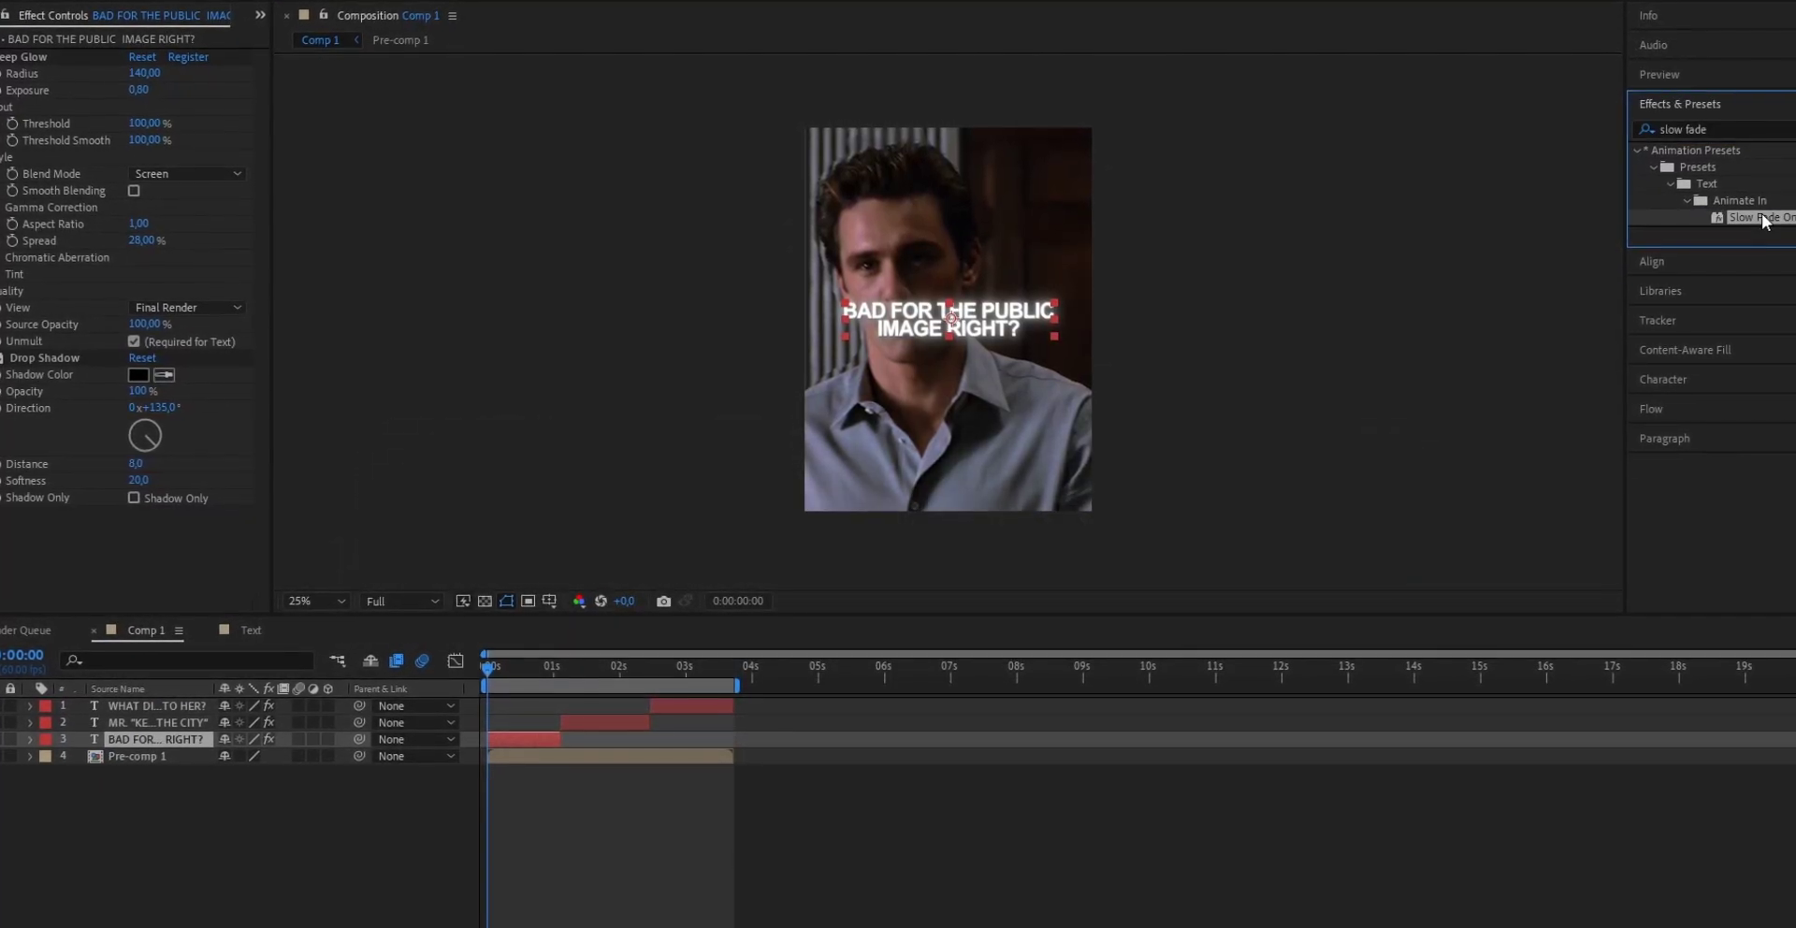
pyautogui.moveTo(1765, 221); pyautogui.dragTo(512, 743)
pyautogui.press('u')
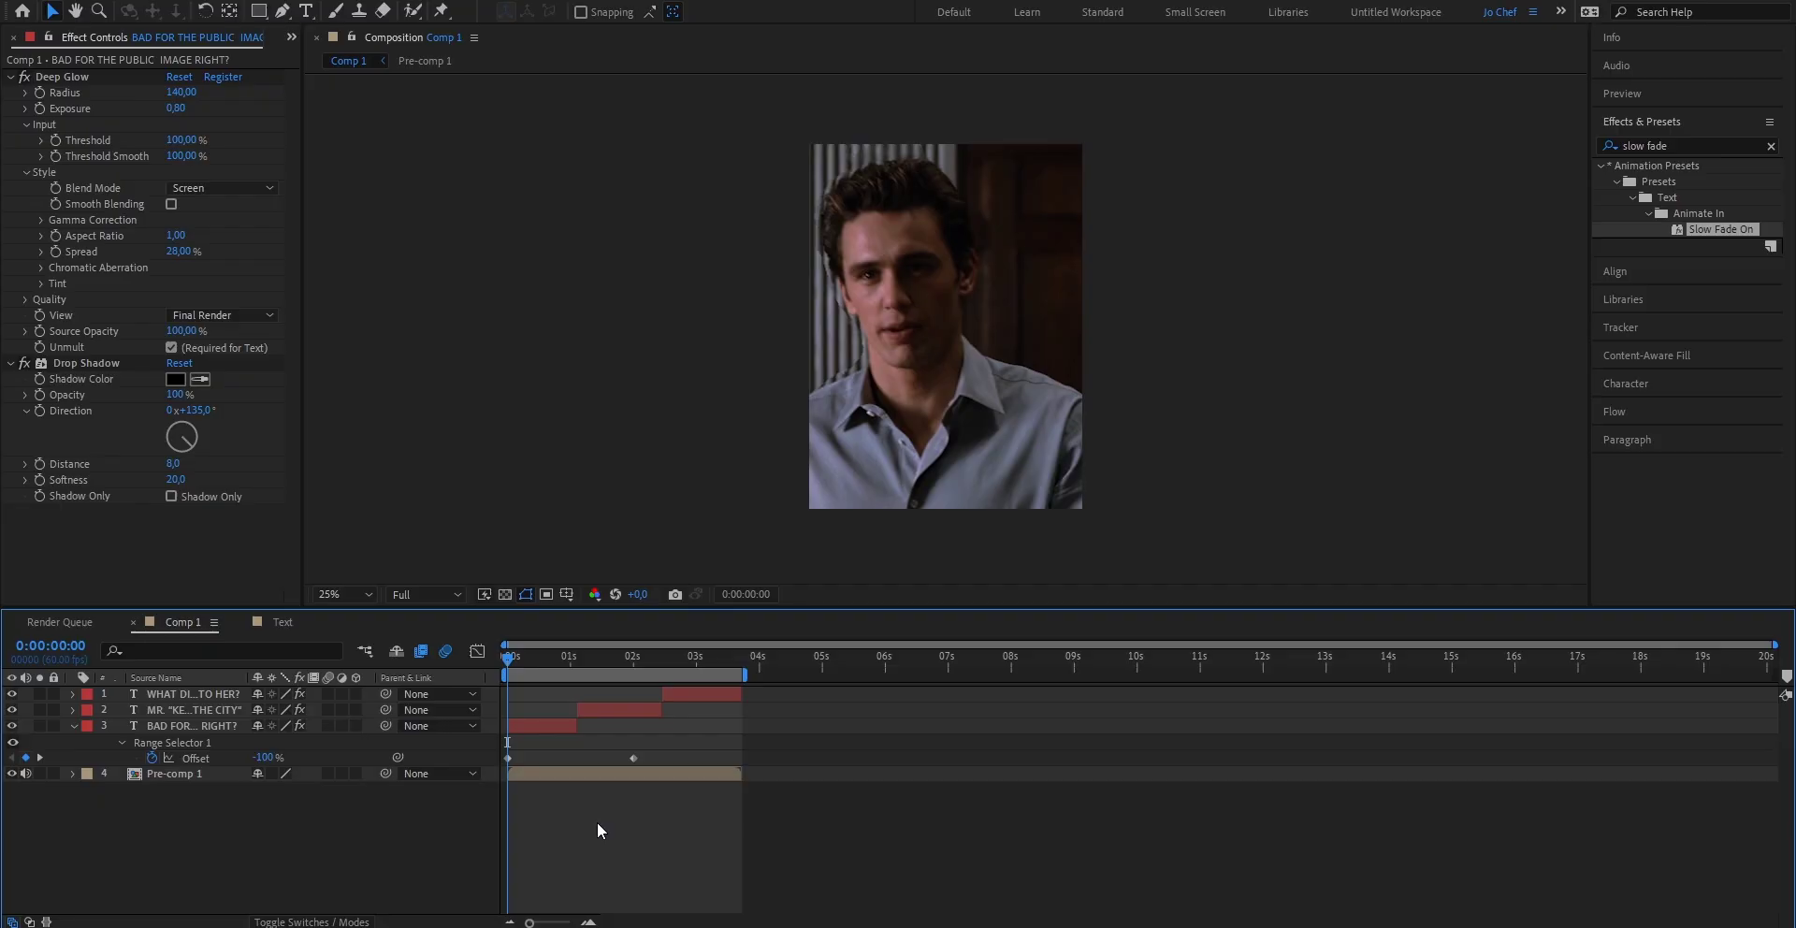
pyautogui.press('space')
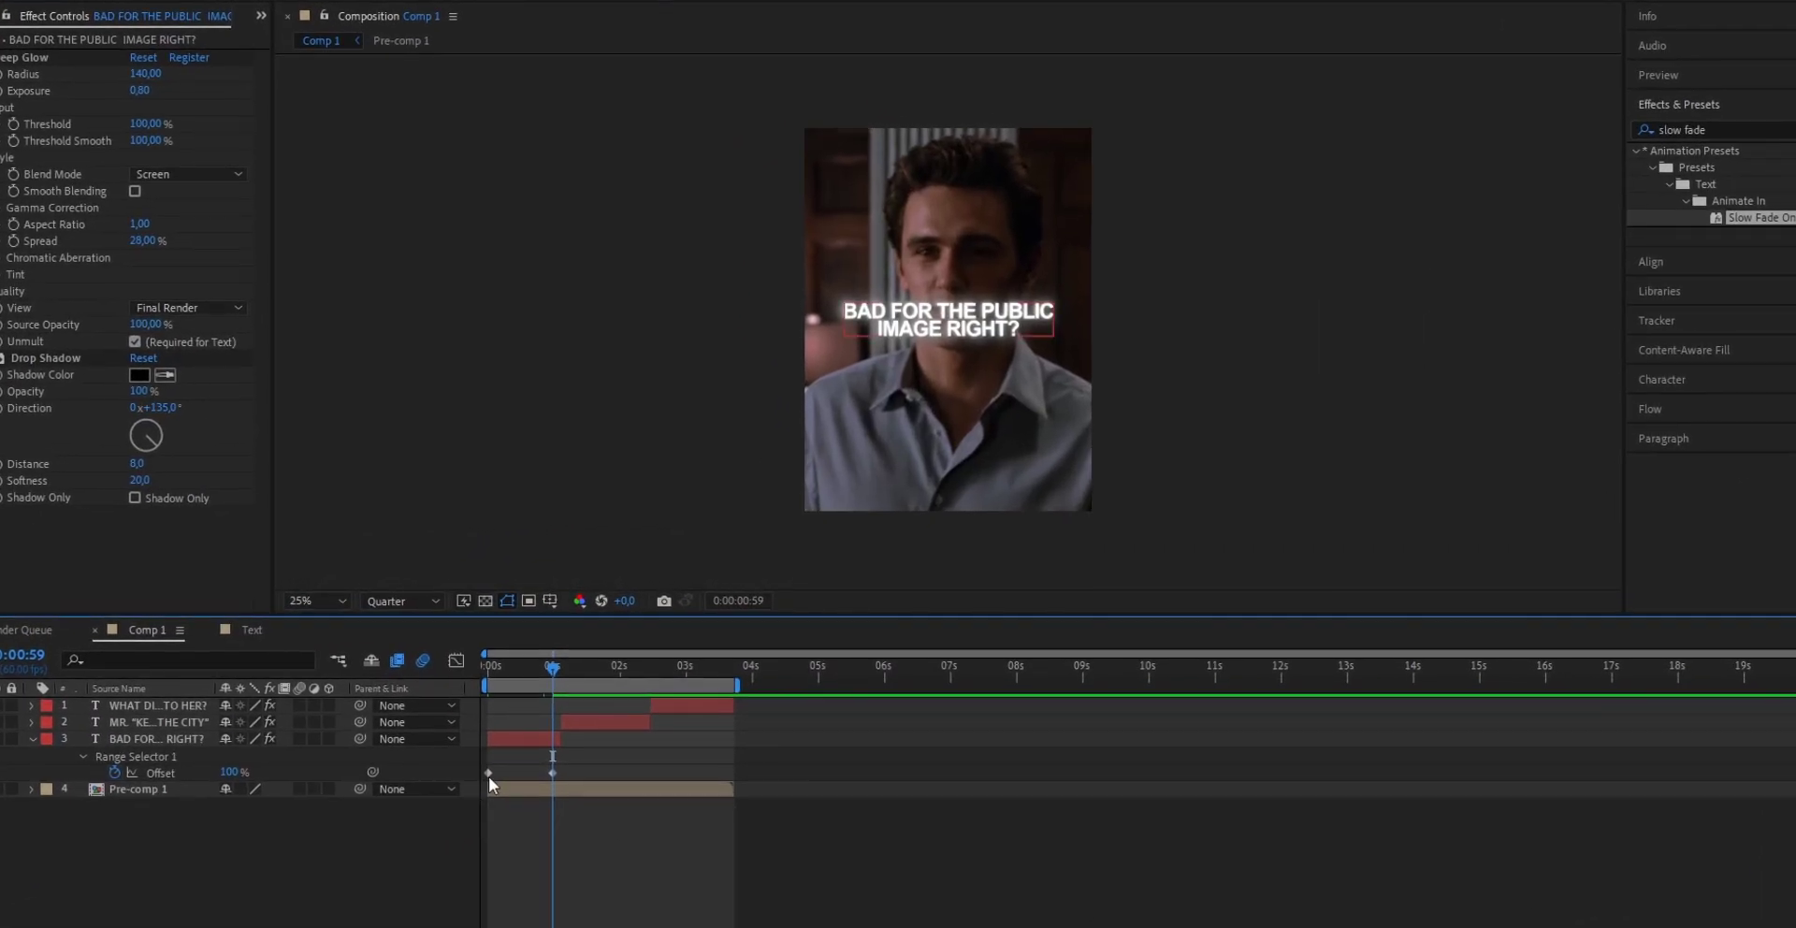
pyautogui.click(488, 774)
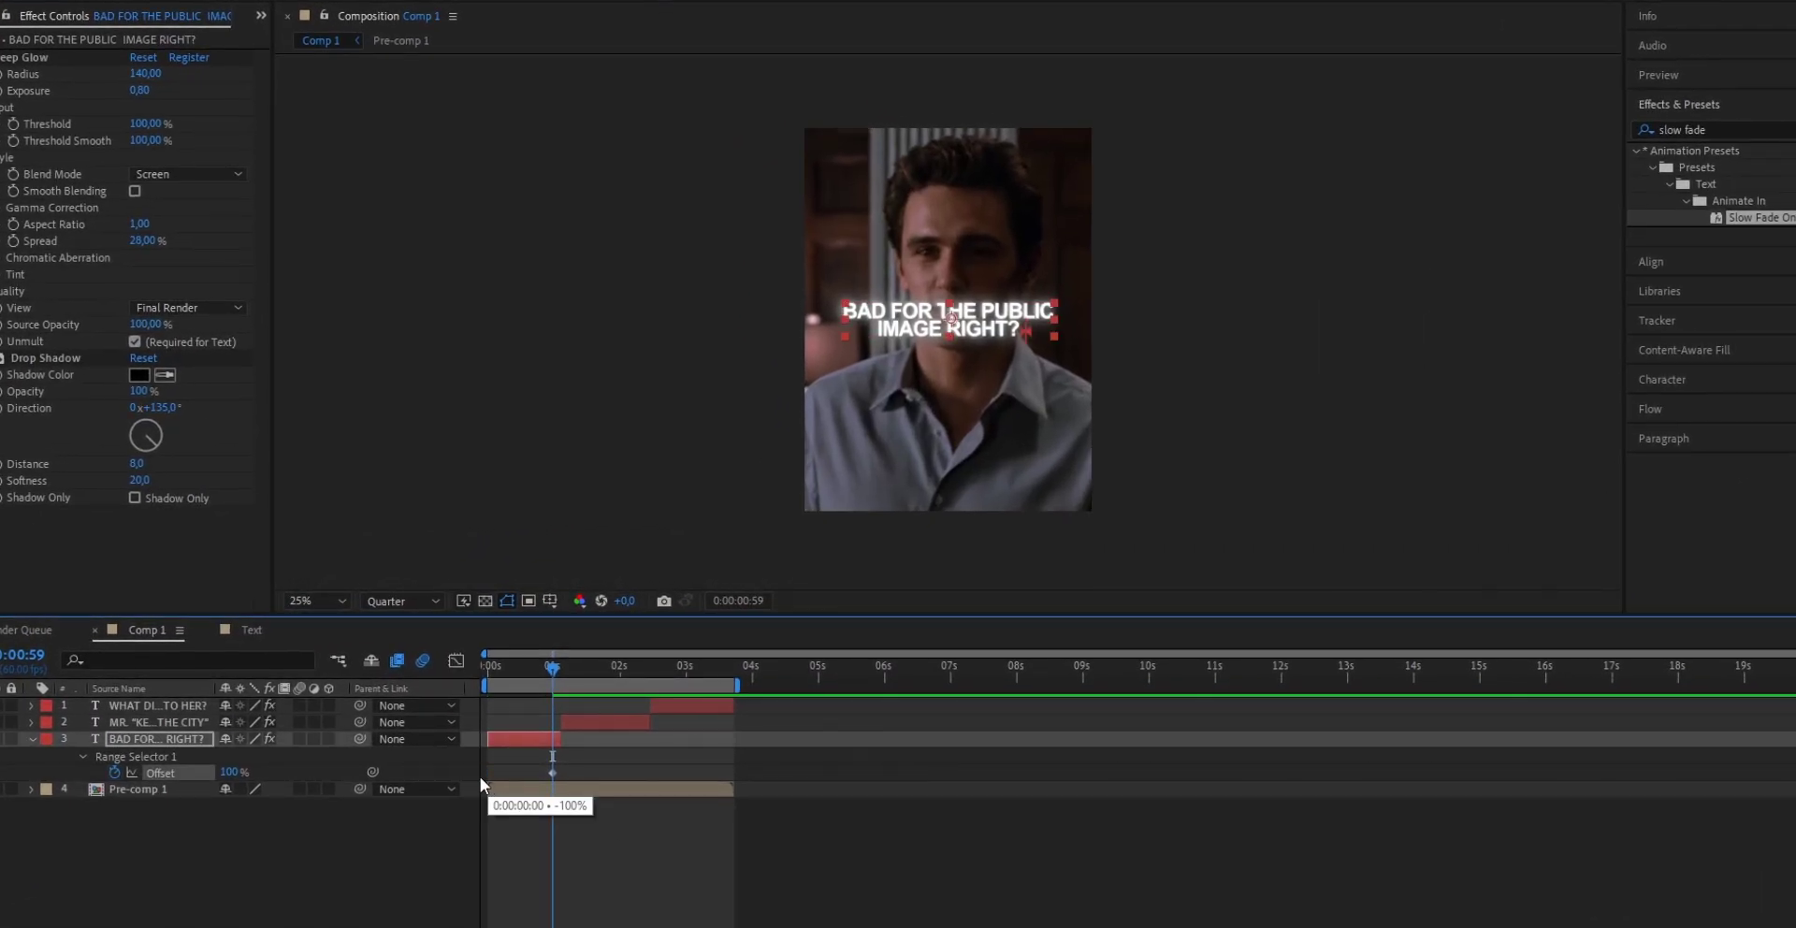
# Step: Show the first caption's Opacity and add a 100% keyframe at 0:00:01:00
pyautogui.press('u')
pyautogui.press('Home')
pyautogui.click(502, 812)
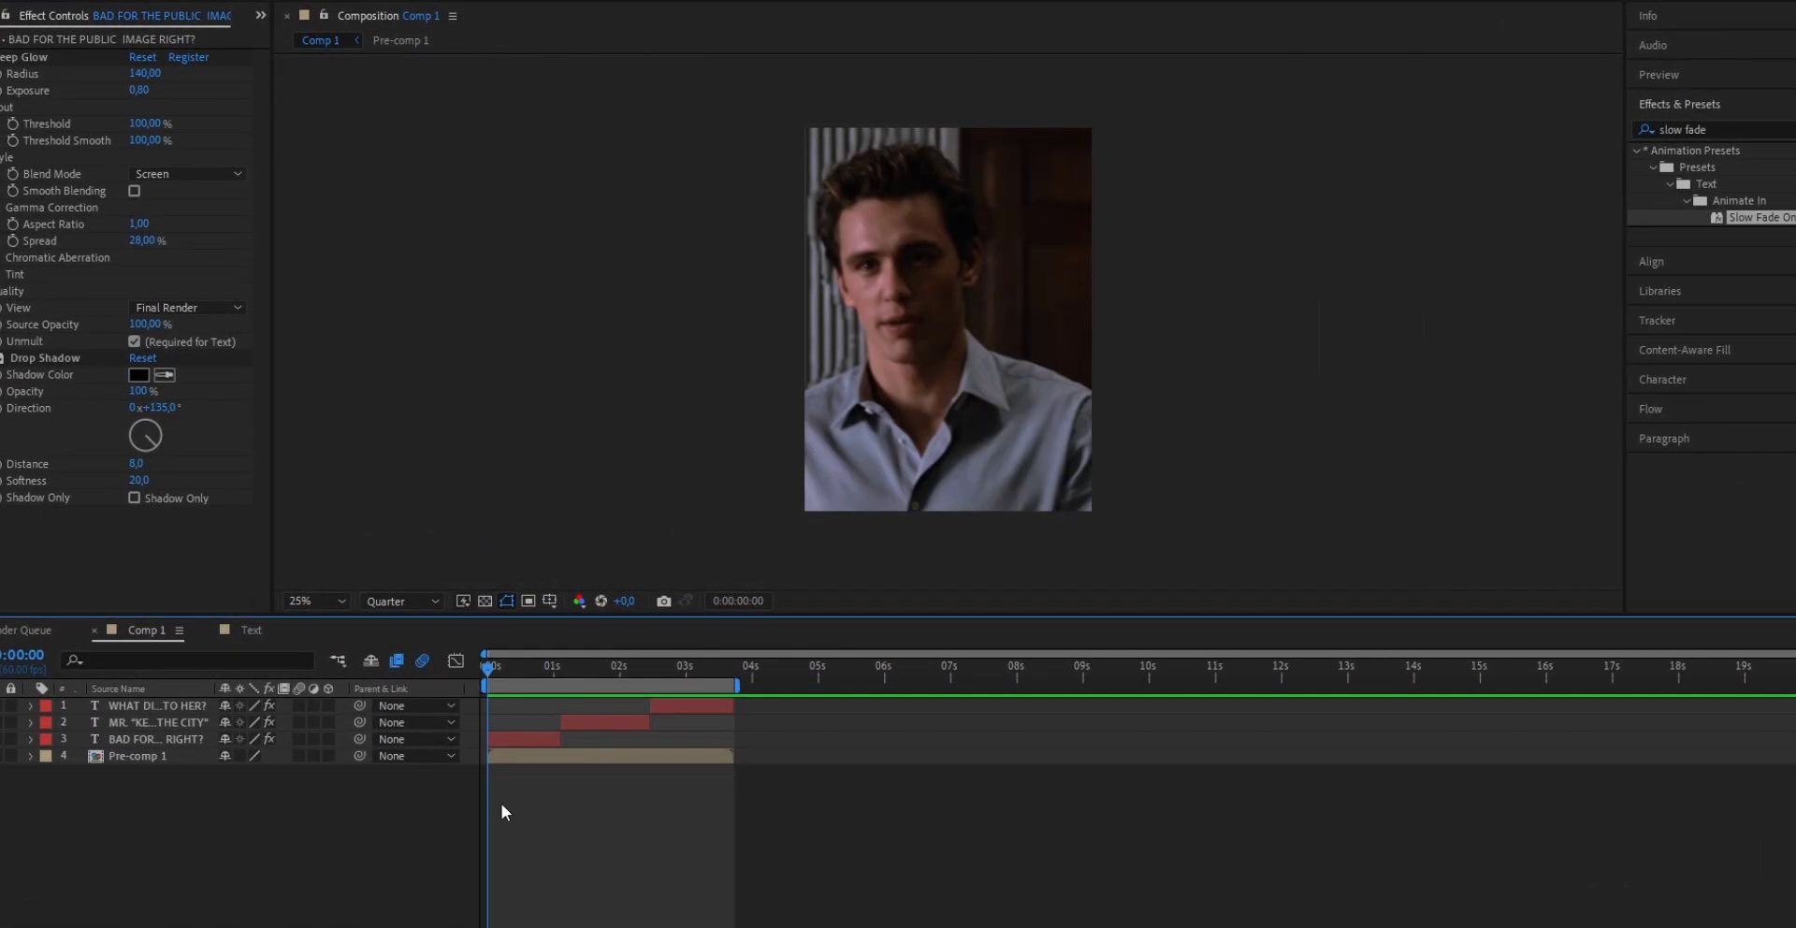
pyautogui.moveTo(550, 670)
pyautogui.mouseDown()
pyautogui.moveTo(533, 702)
pyautogui.moveTo(526, 682)
pyautogui.moveTo(552, 683)
pyautogui.mouseUp()
pyautogui.scroll(6, 552, 683)
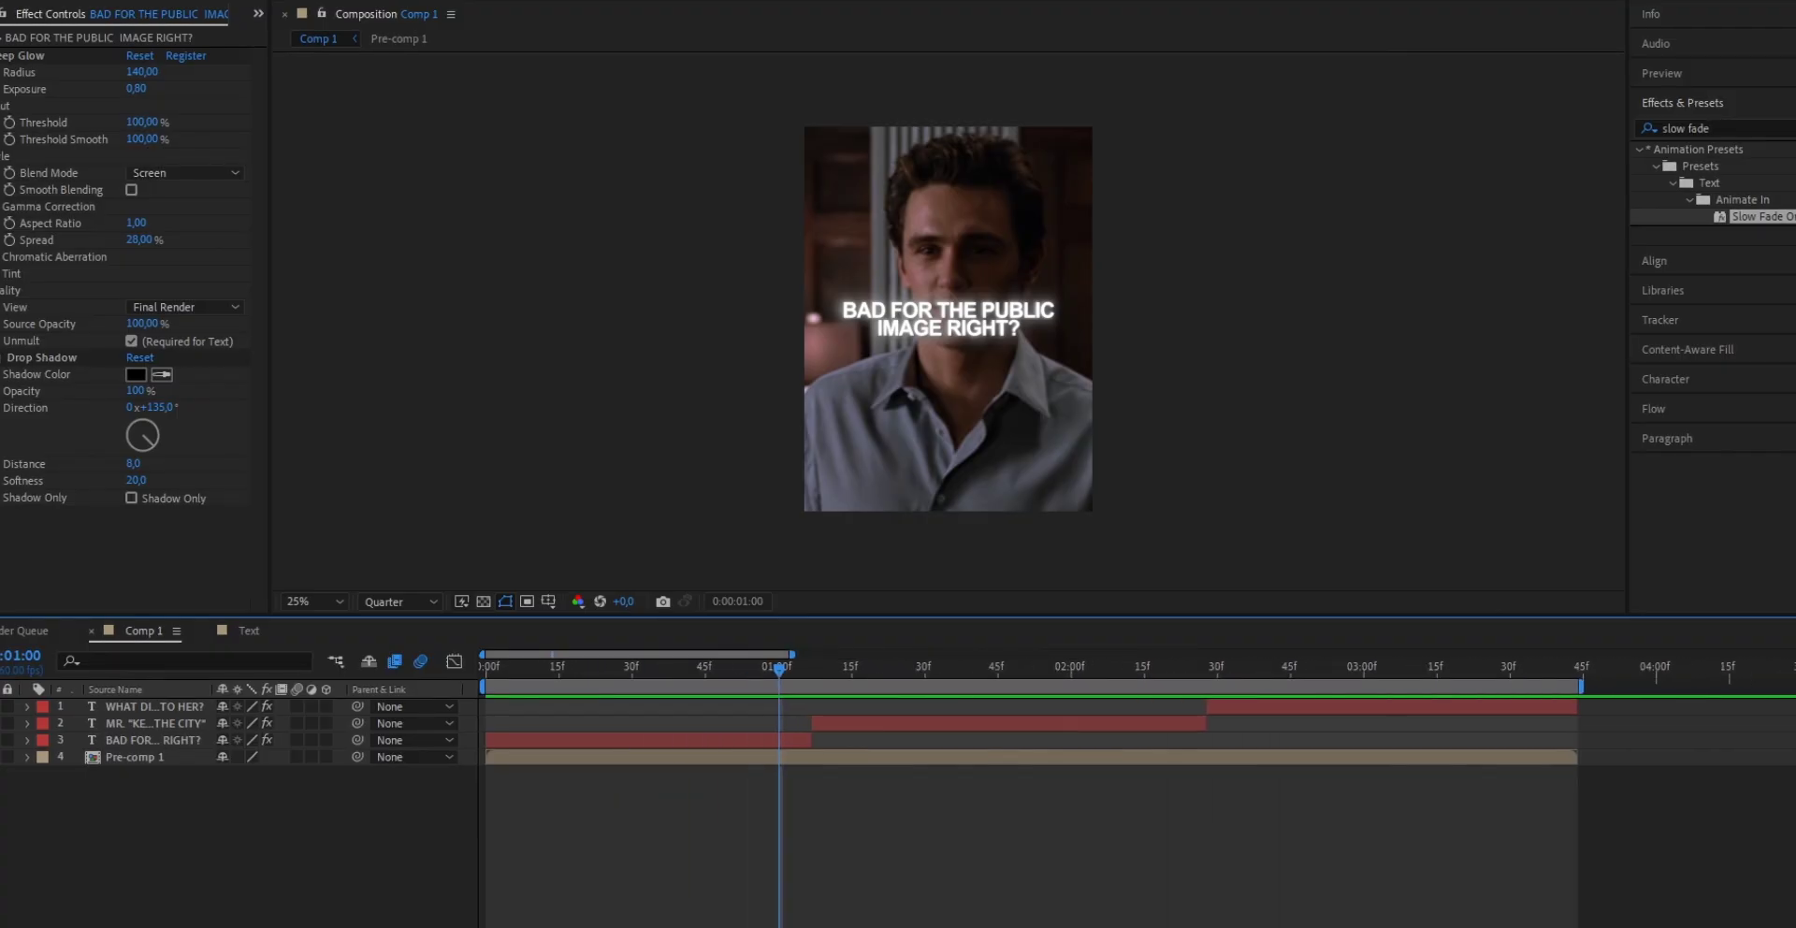
pyautogui.click(744, 740)
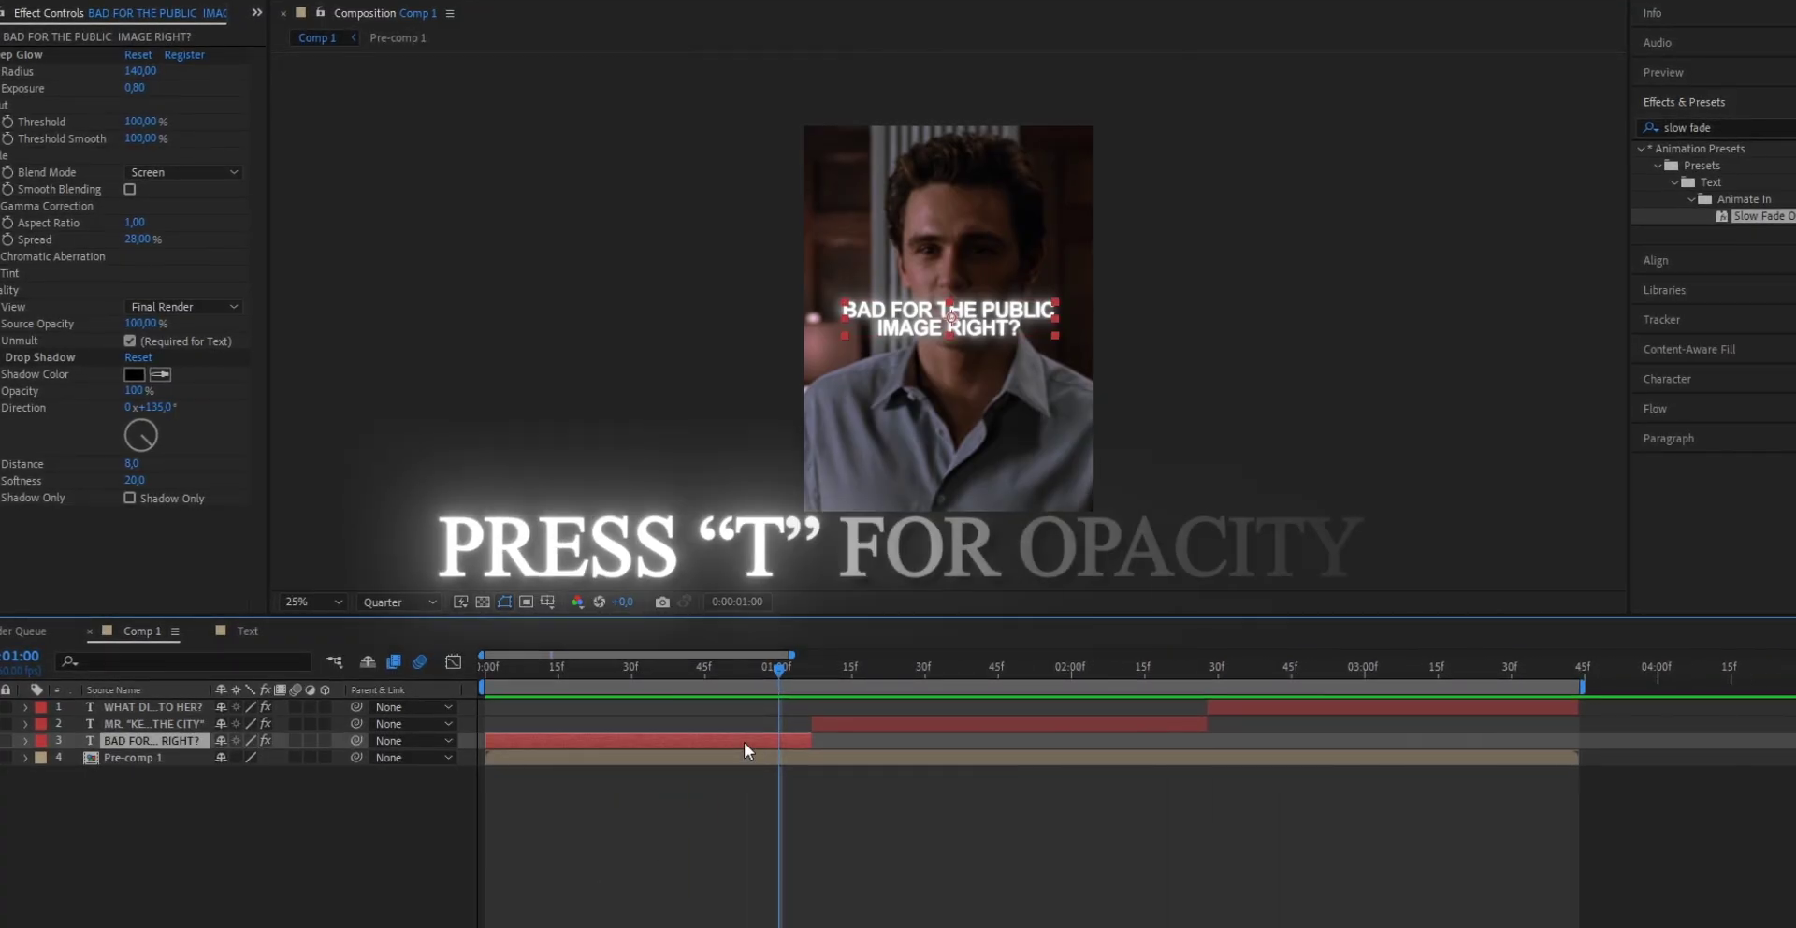
pyautogui.press('t')
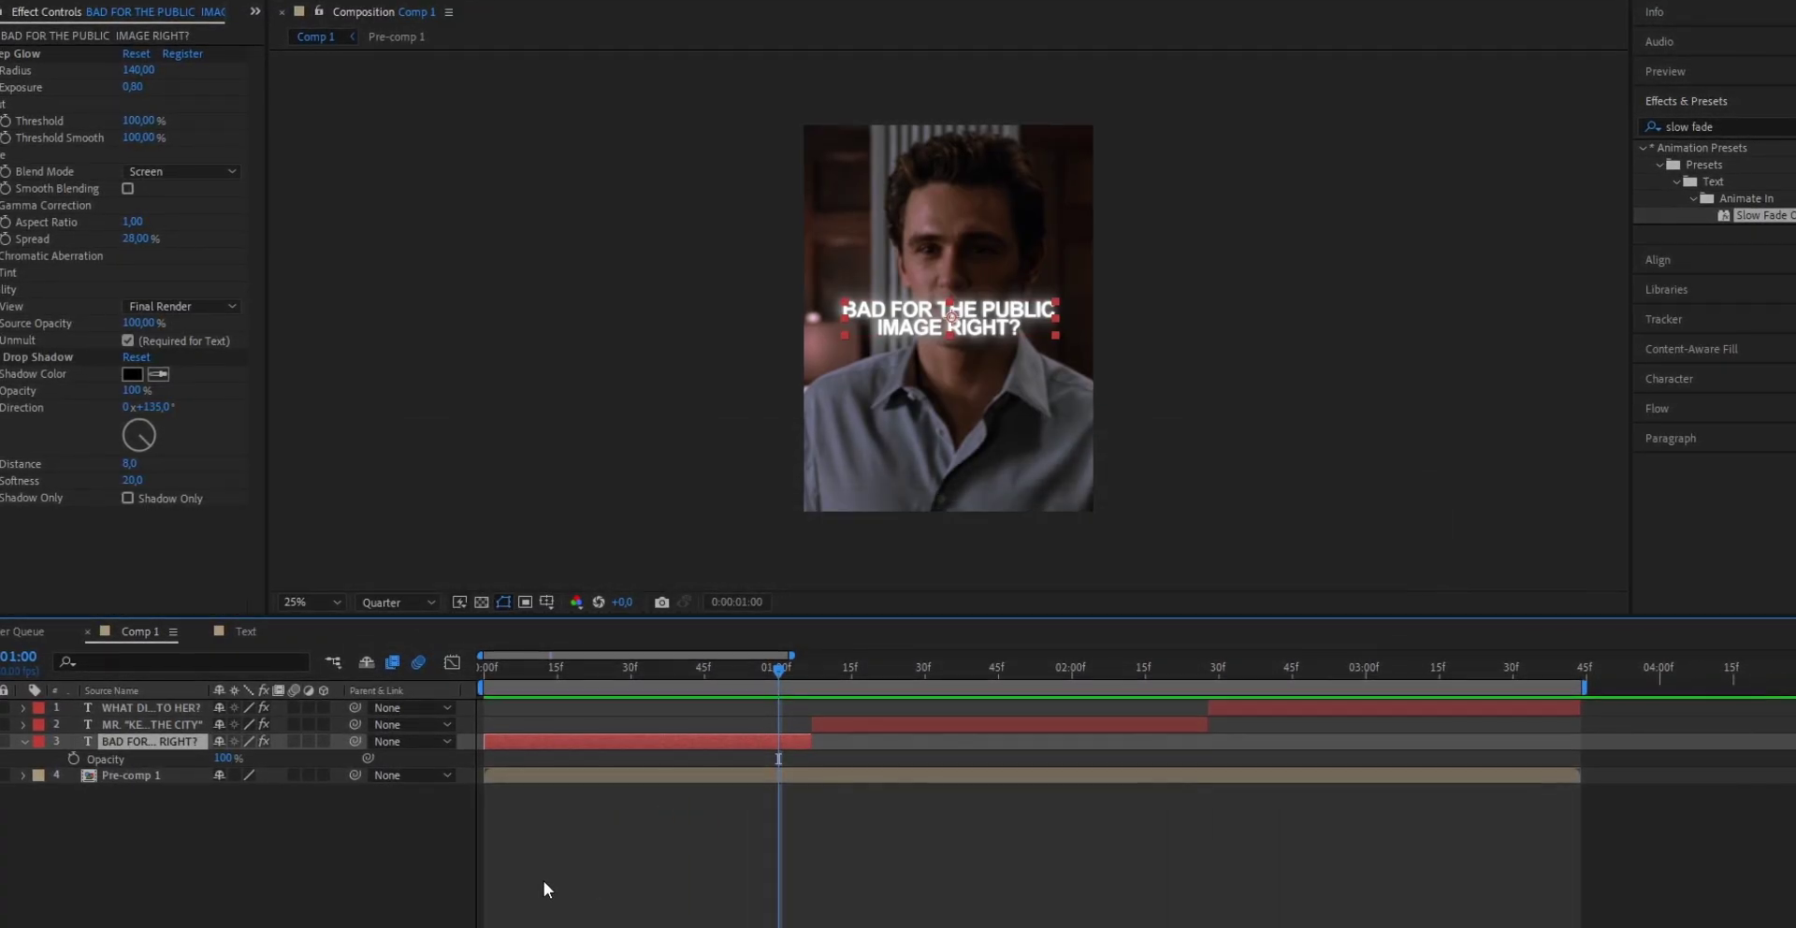
pyautogui.click(74, 760)
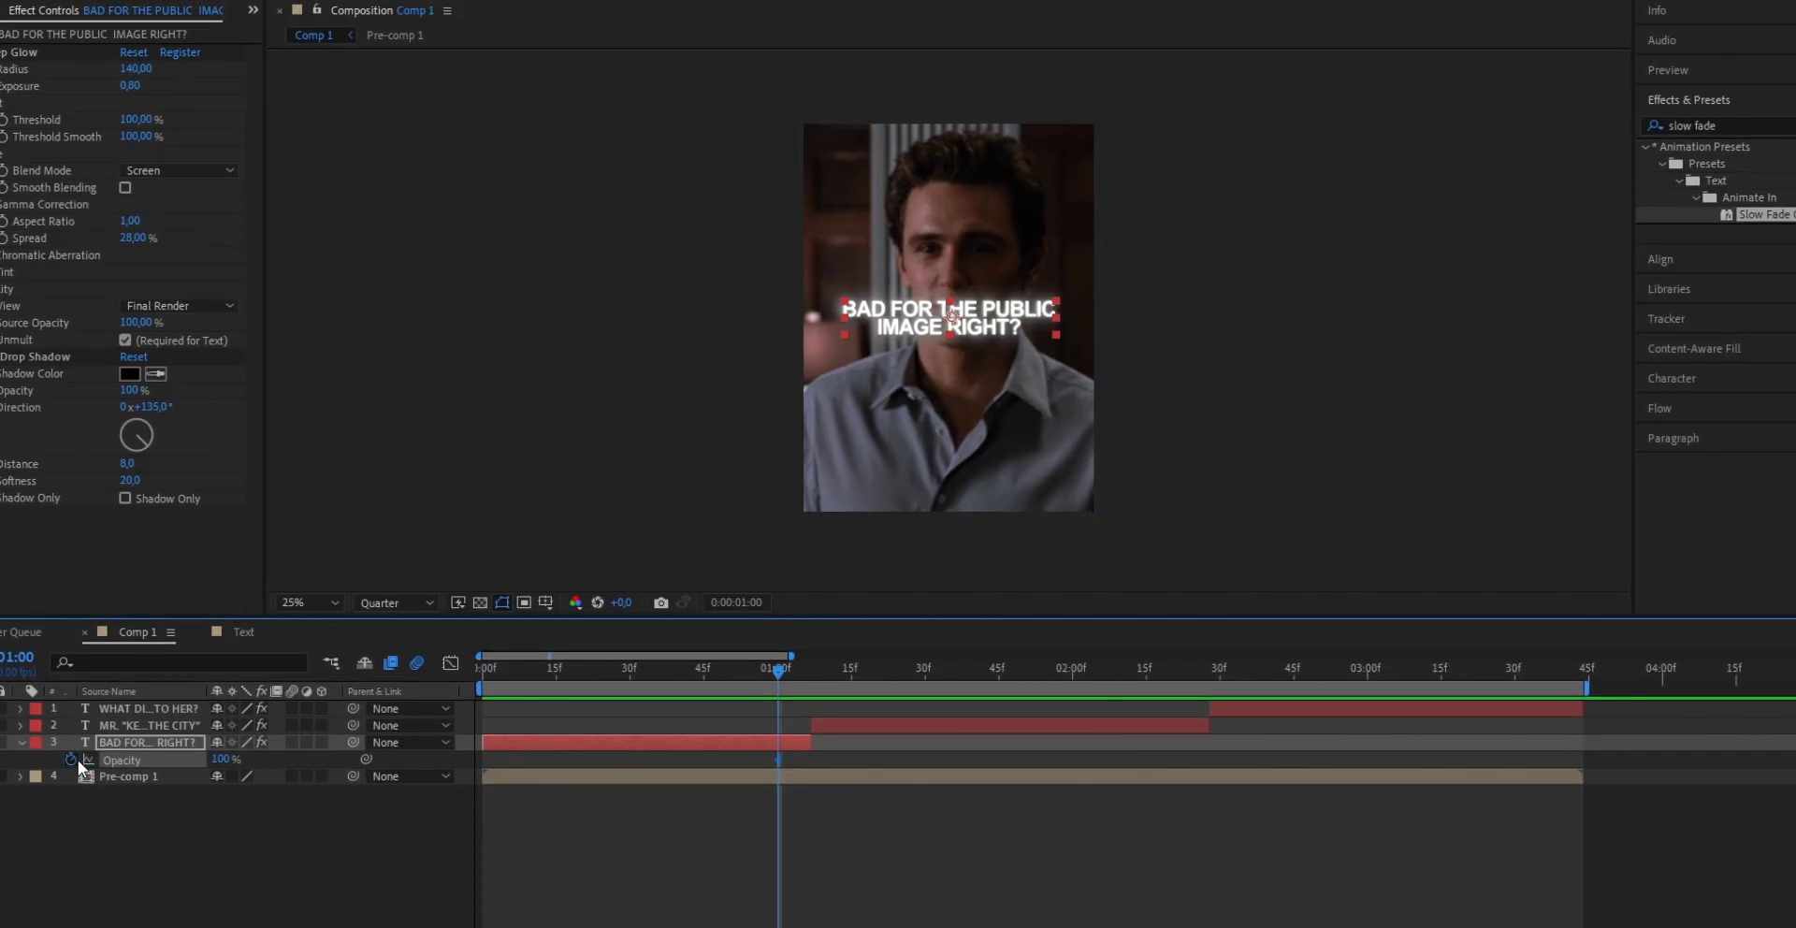
pyautogui.click(810, 671)
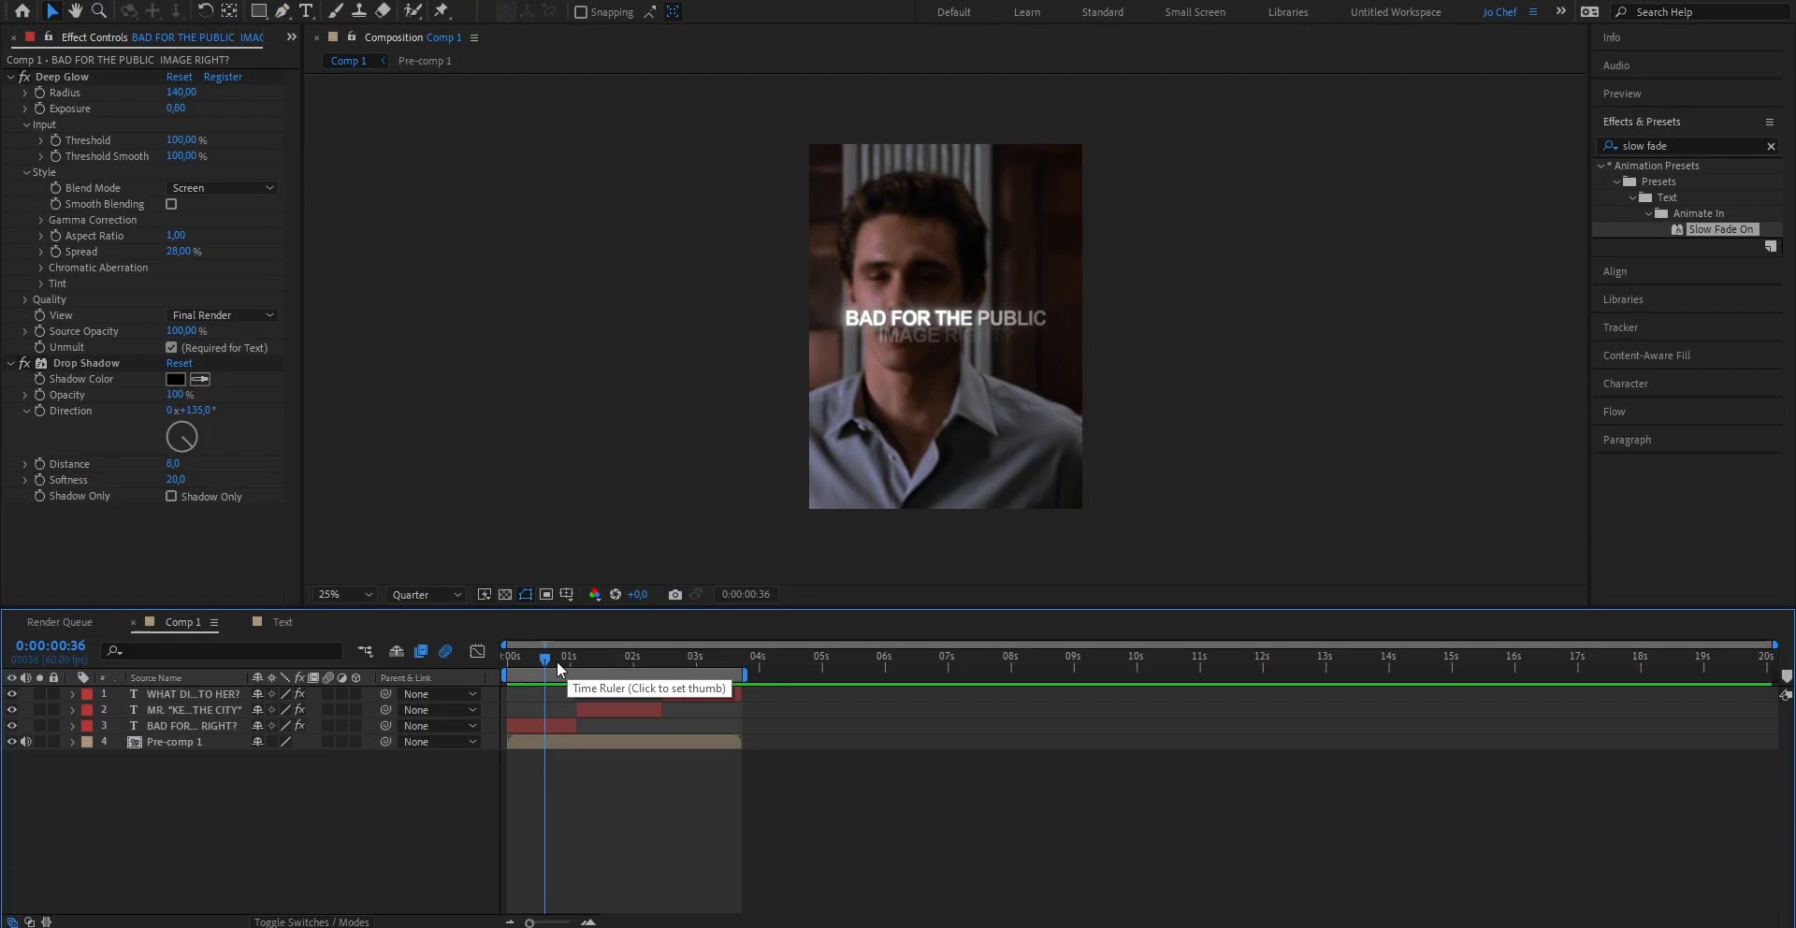
# Step: Precompose the BAD FOR THE PUBLIC IMAGE RIGHT? layer, moving all attributes into the new comp
pyautogui.moveTo(558, 660)
pyautogui.mouseDown()
pyautogui.moveTo(620, 662)
pyautogui.moveTo(581, 663)
pyautogui.mouseUp()
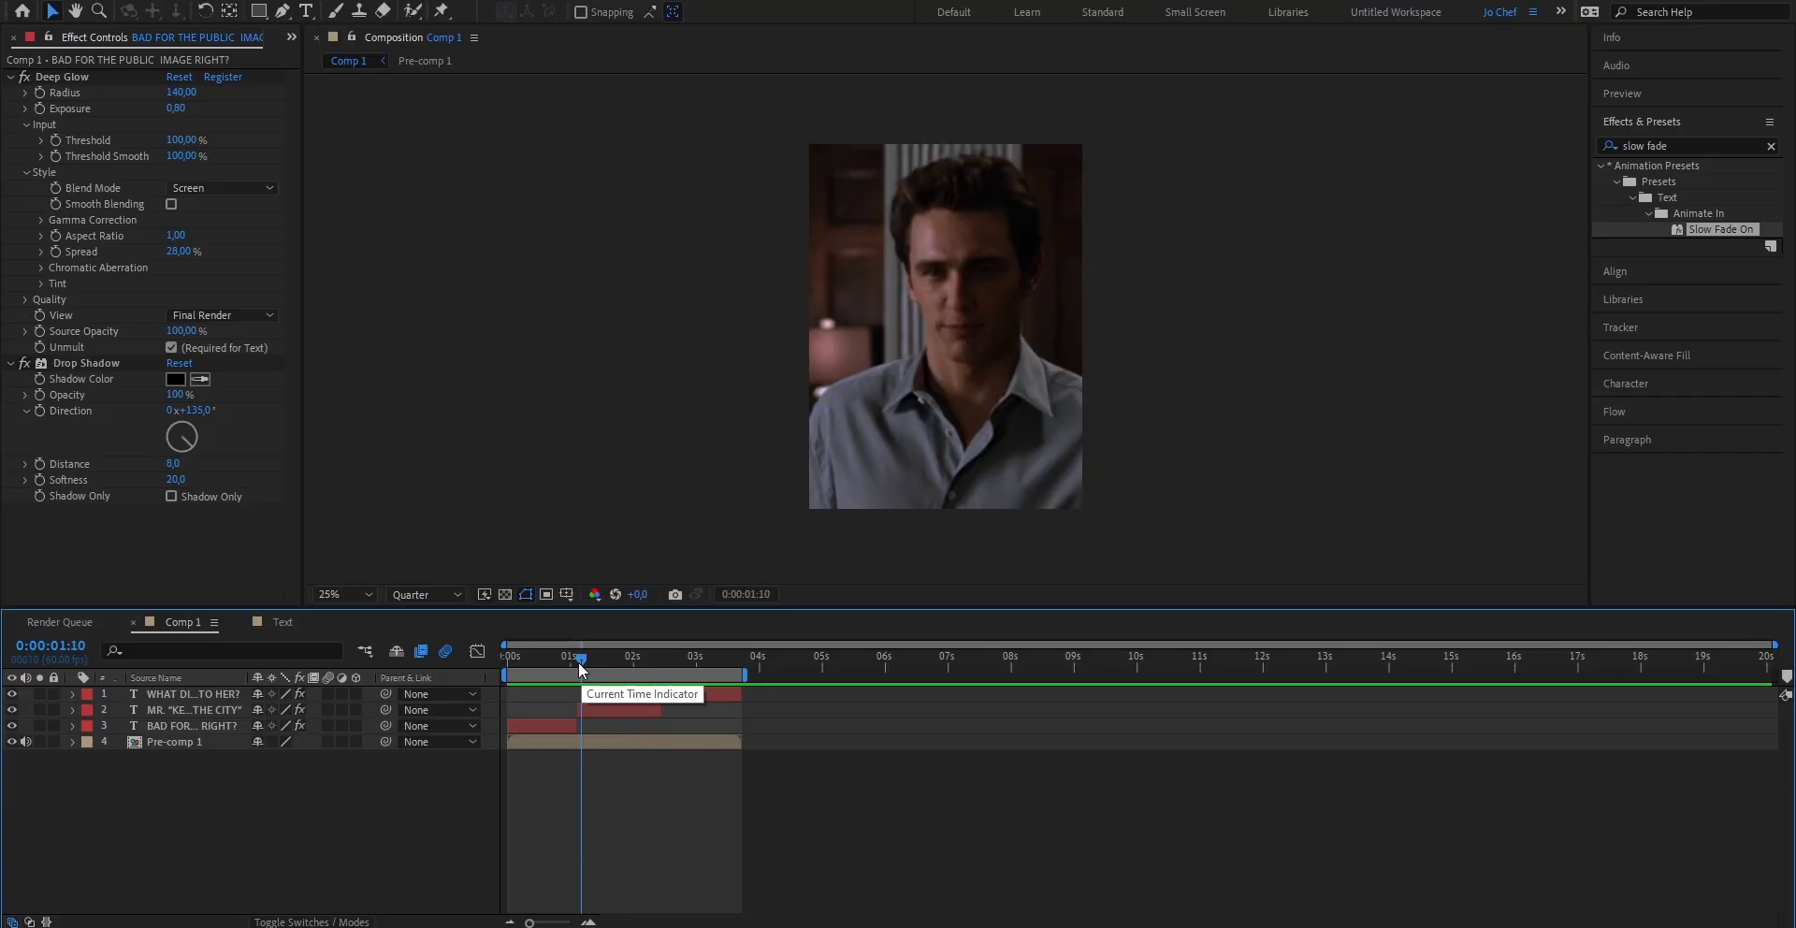
pyautogui.press('Home')
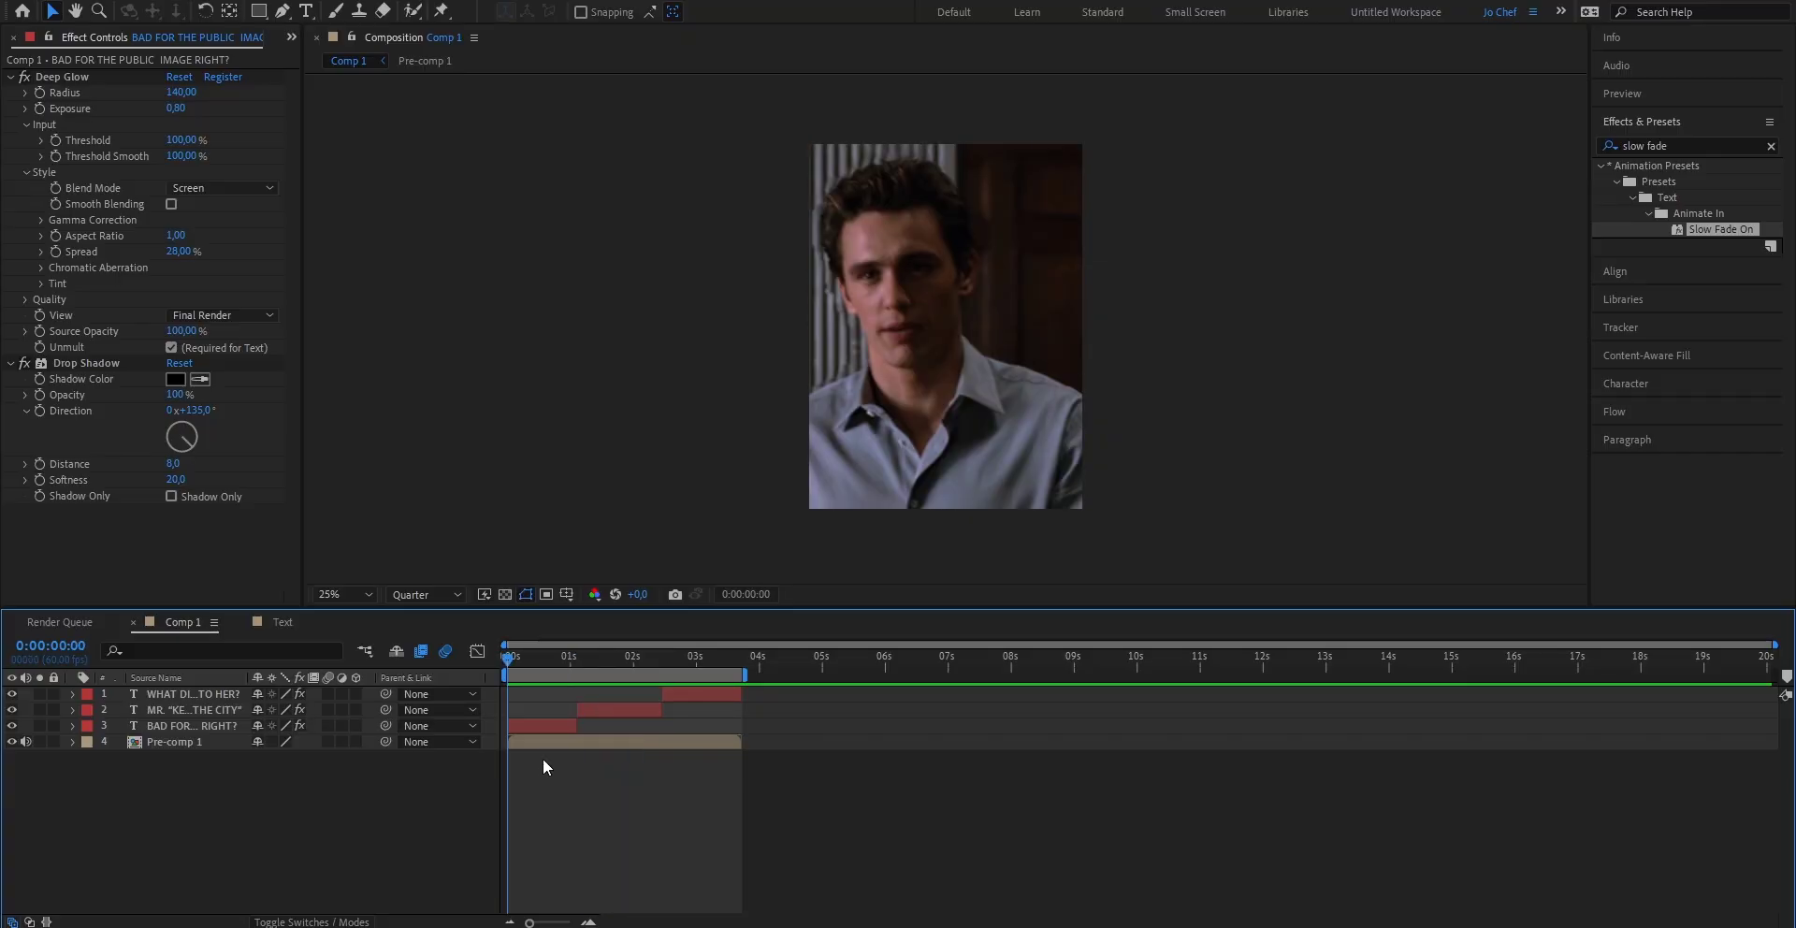
pyautogui.click(551, 727)
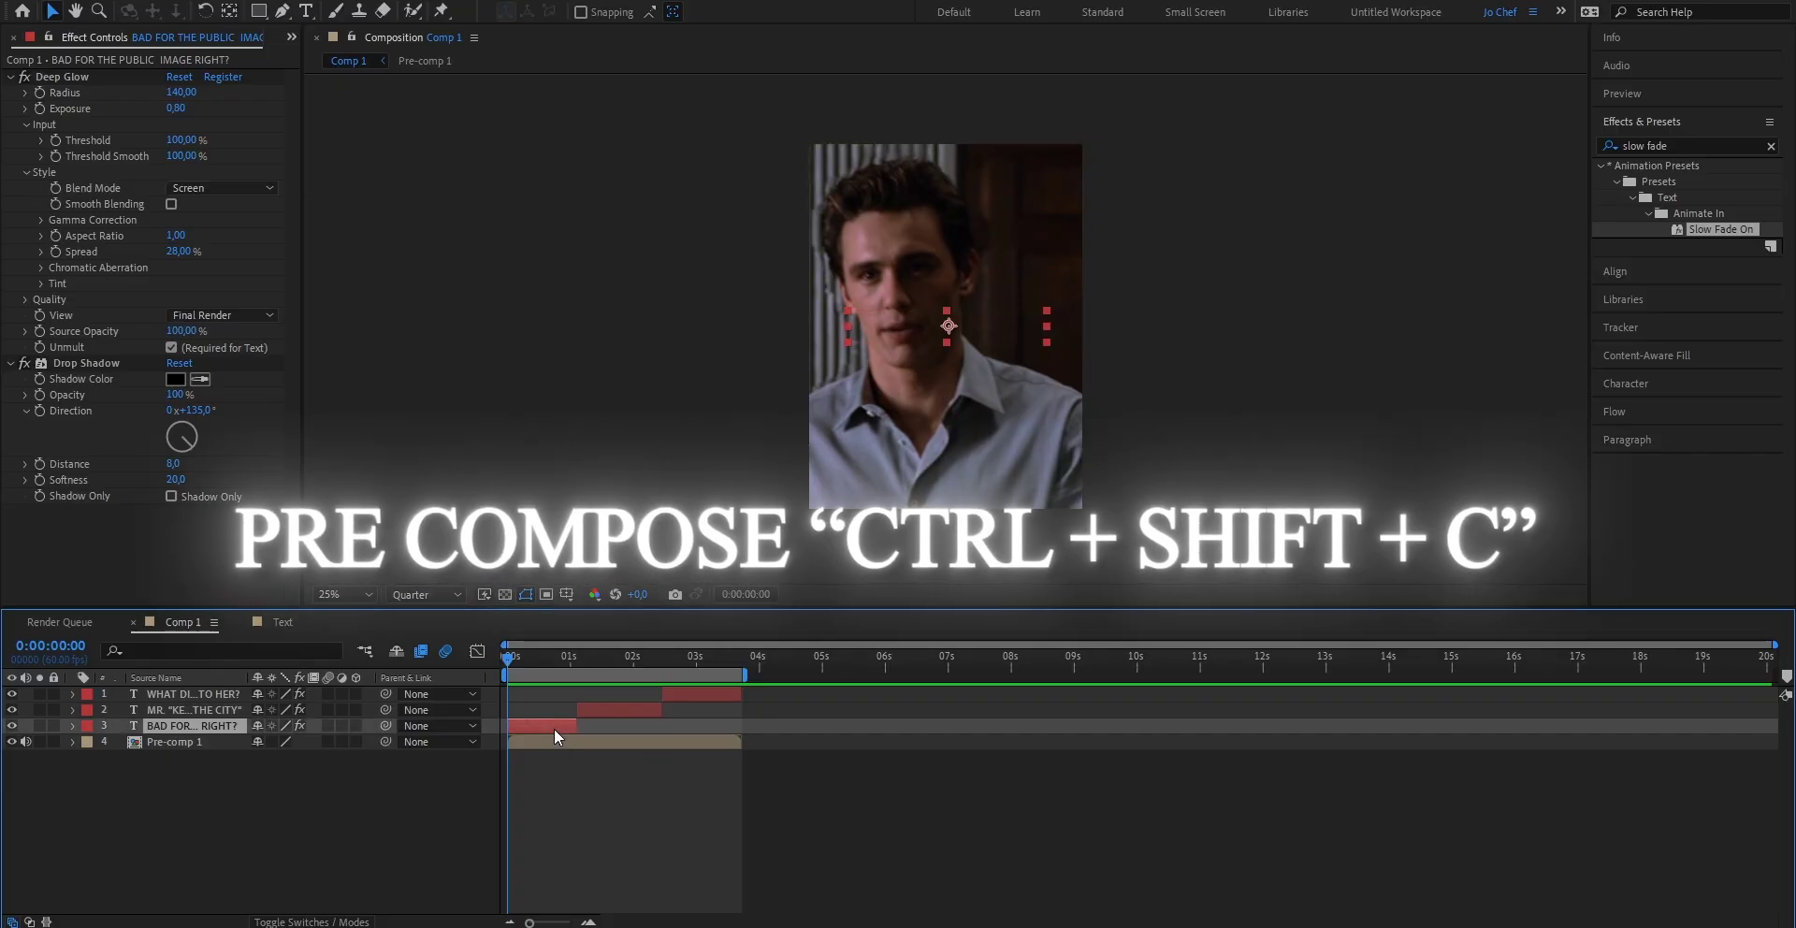
pyautogui.hotkey('ctrl', 'shift', 'c')
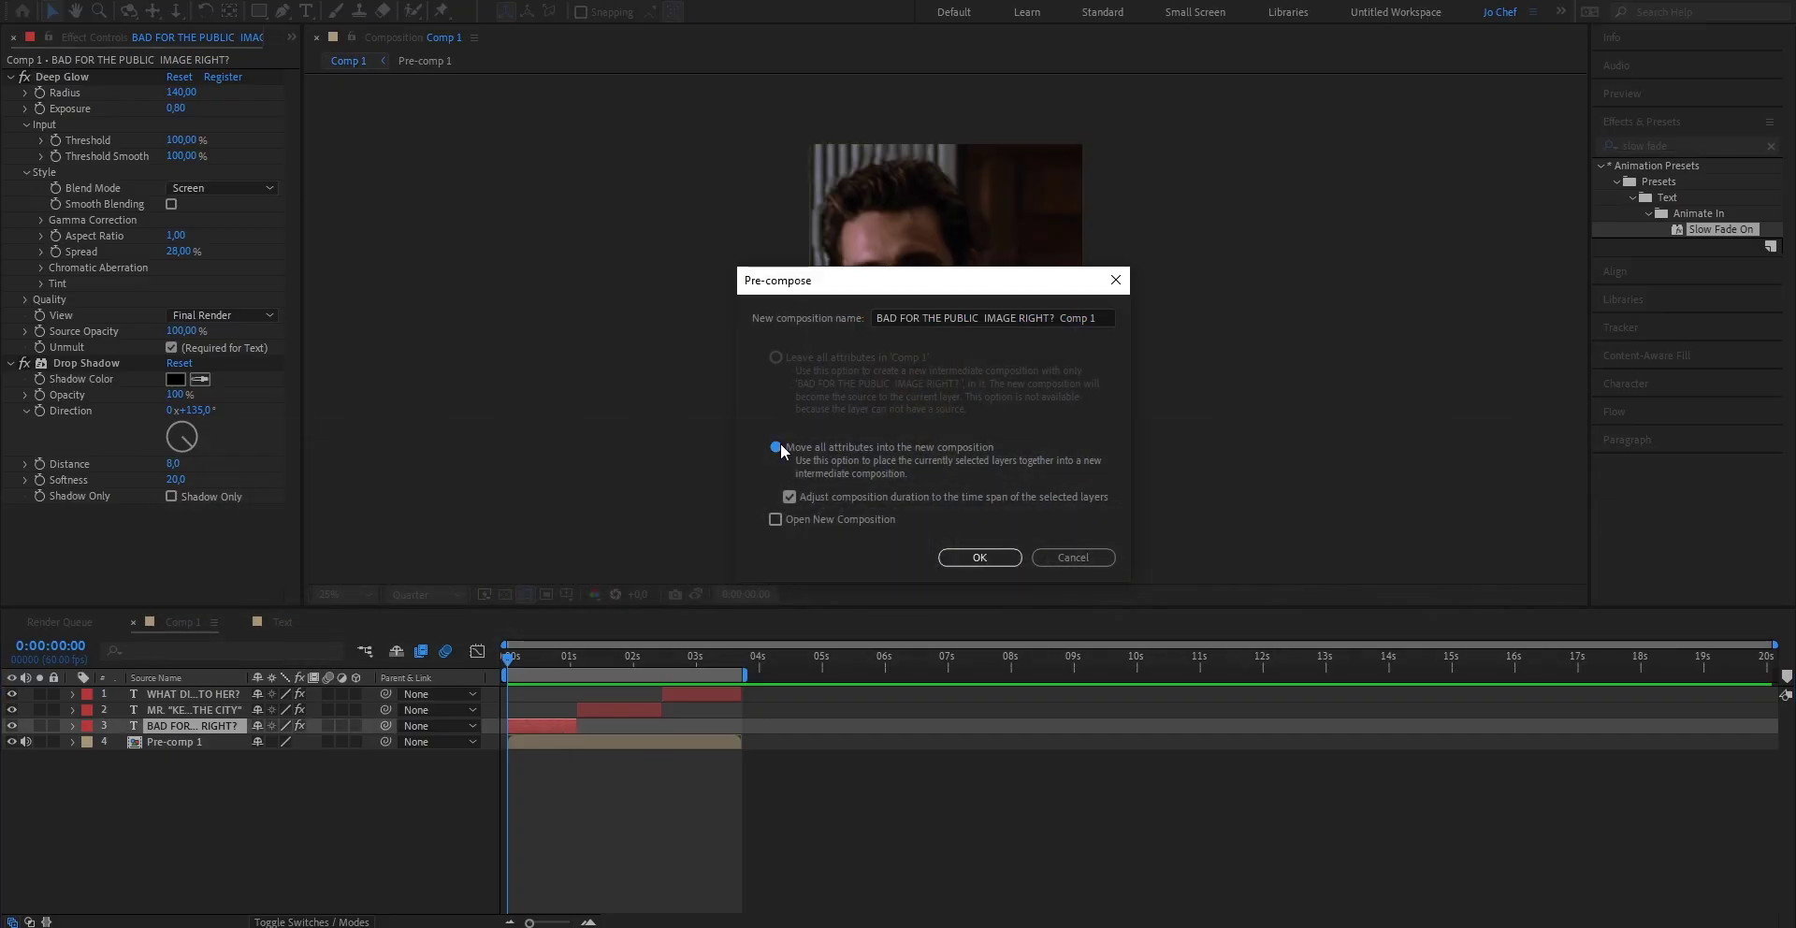
pyautogui.click(976, 558)
pyautogui.click(599, 711)
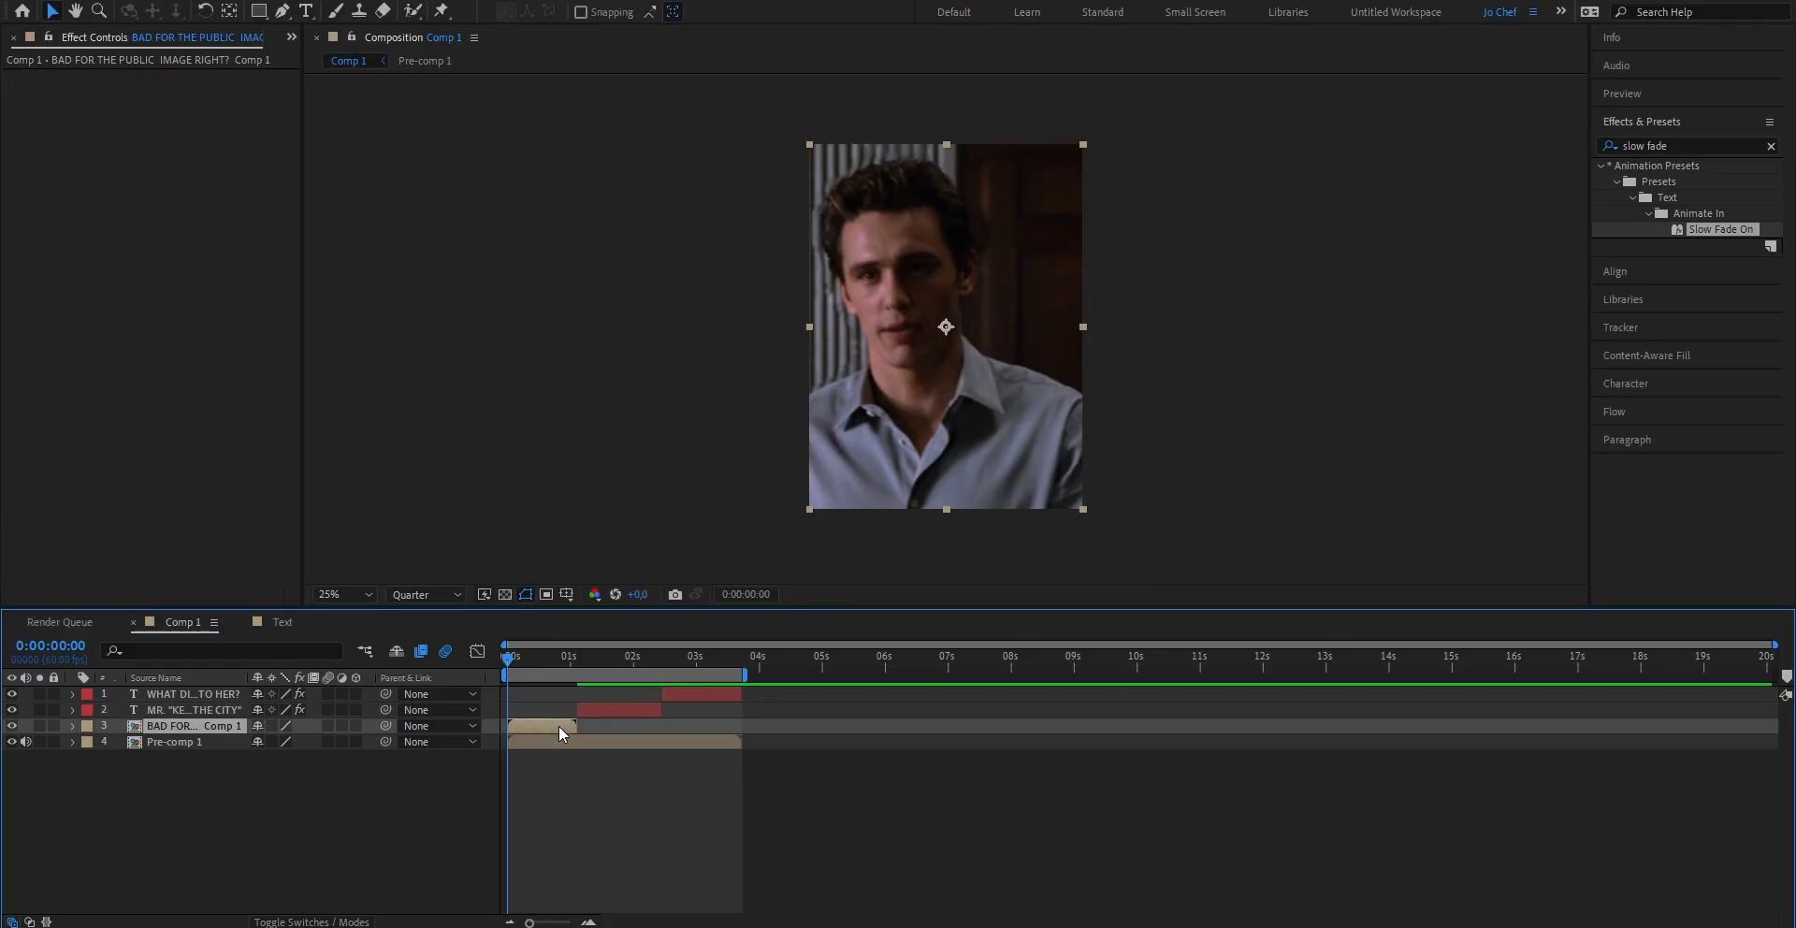
pyautogui.click(631, 778)
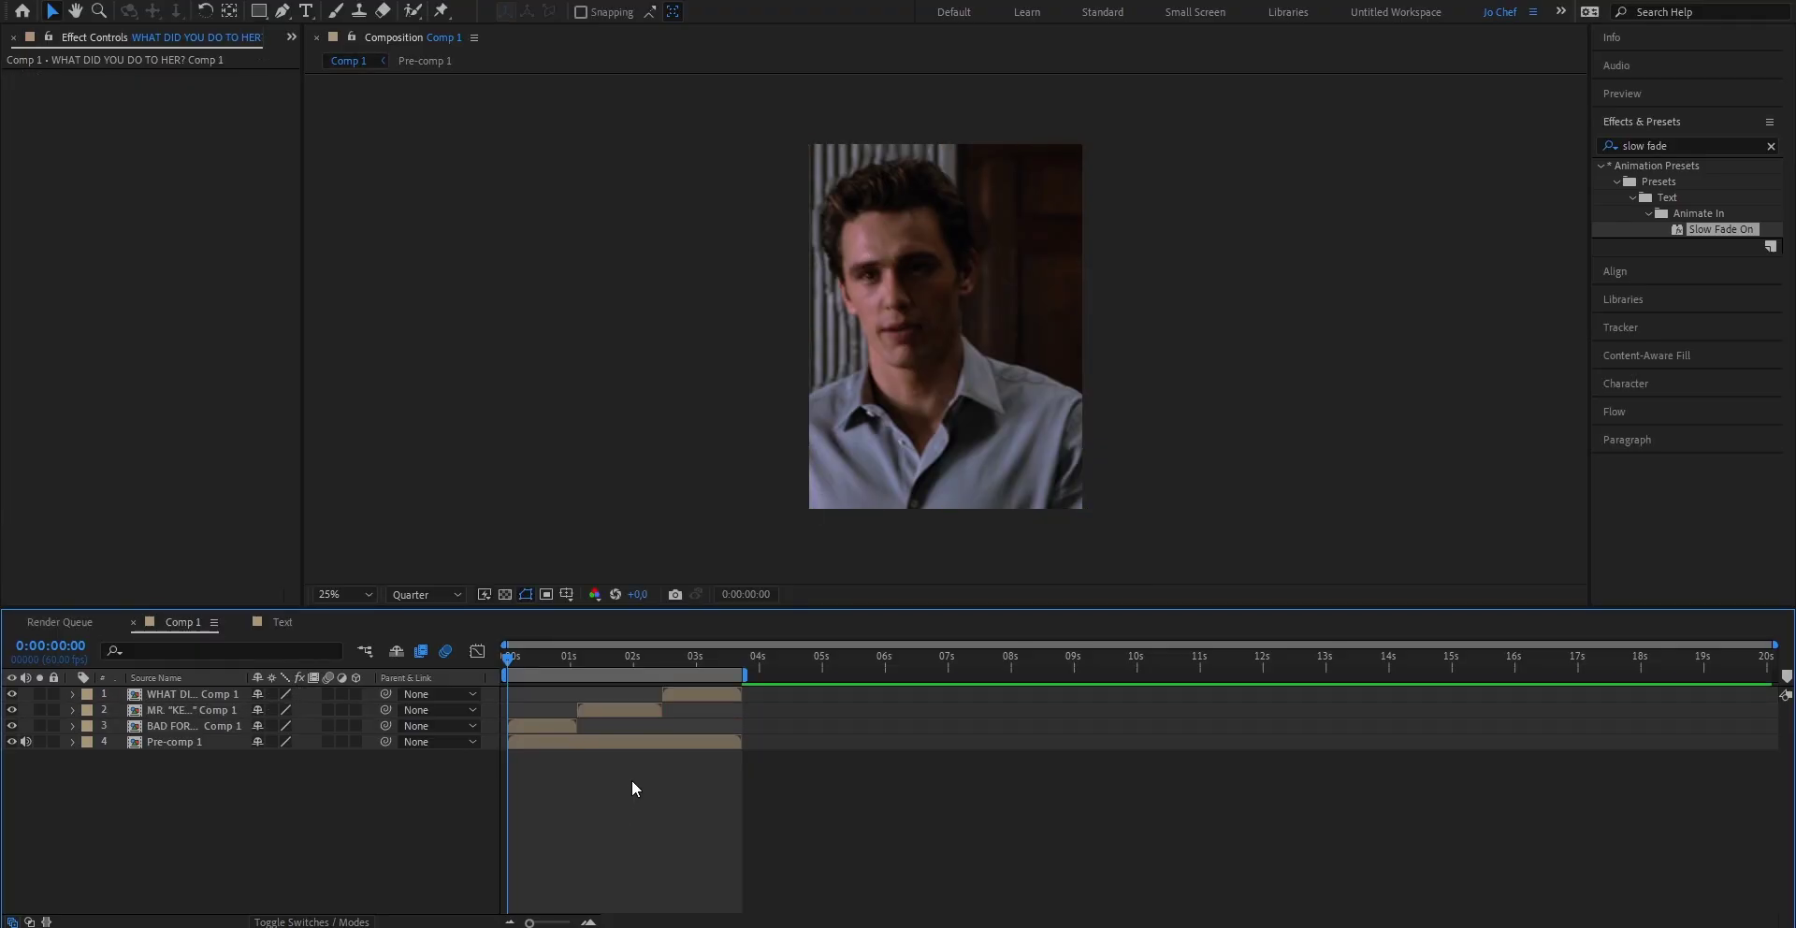
# Step: Reveal the BAD FOR THE PUBLIC IMAGE RIGHT? precomp's Scale property and keyframe it
pyautogui.click(546, 728)
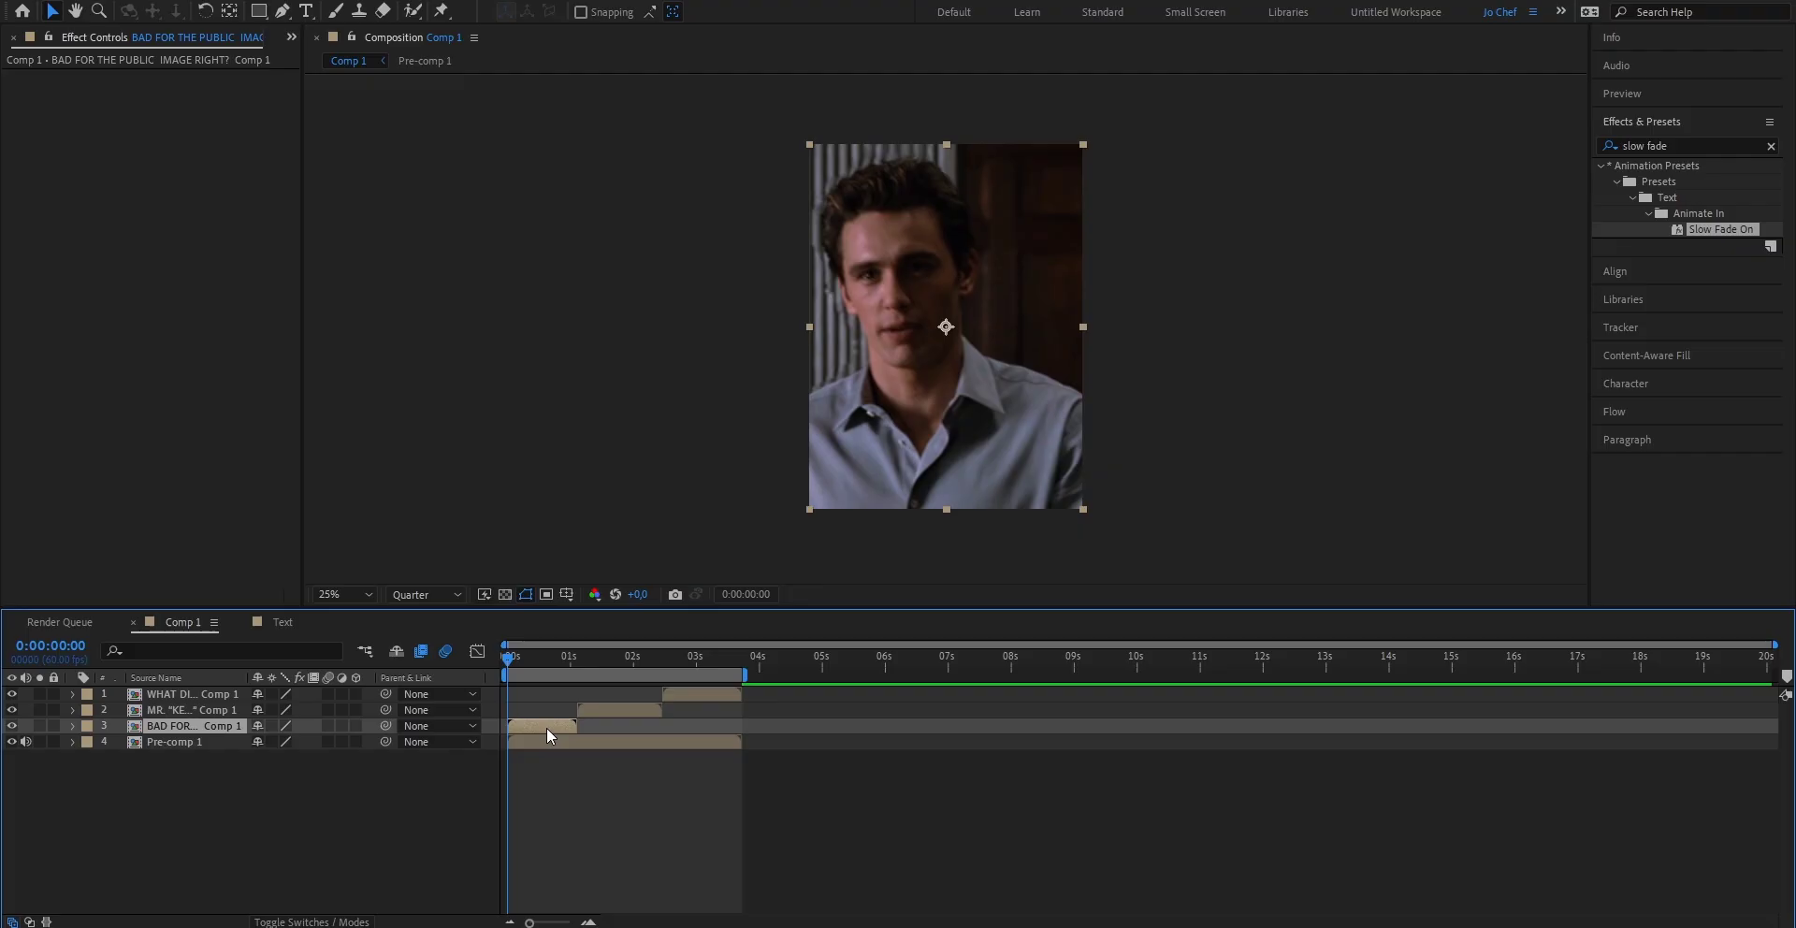
pyautogui.press('s')
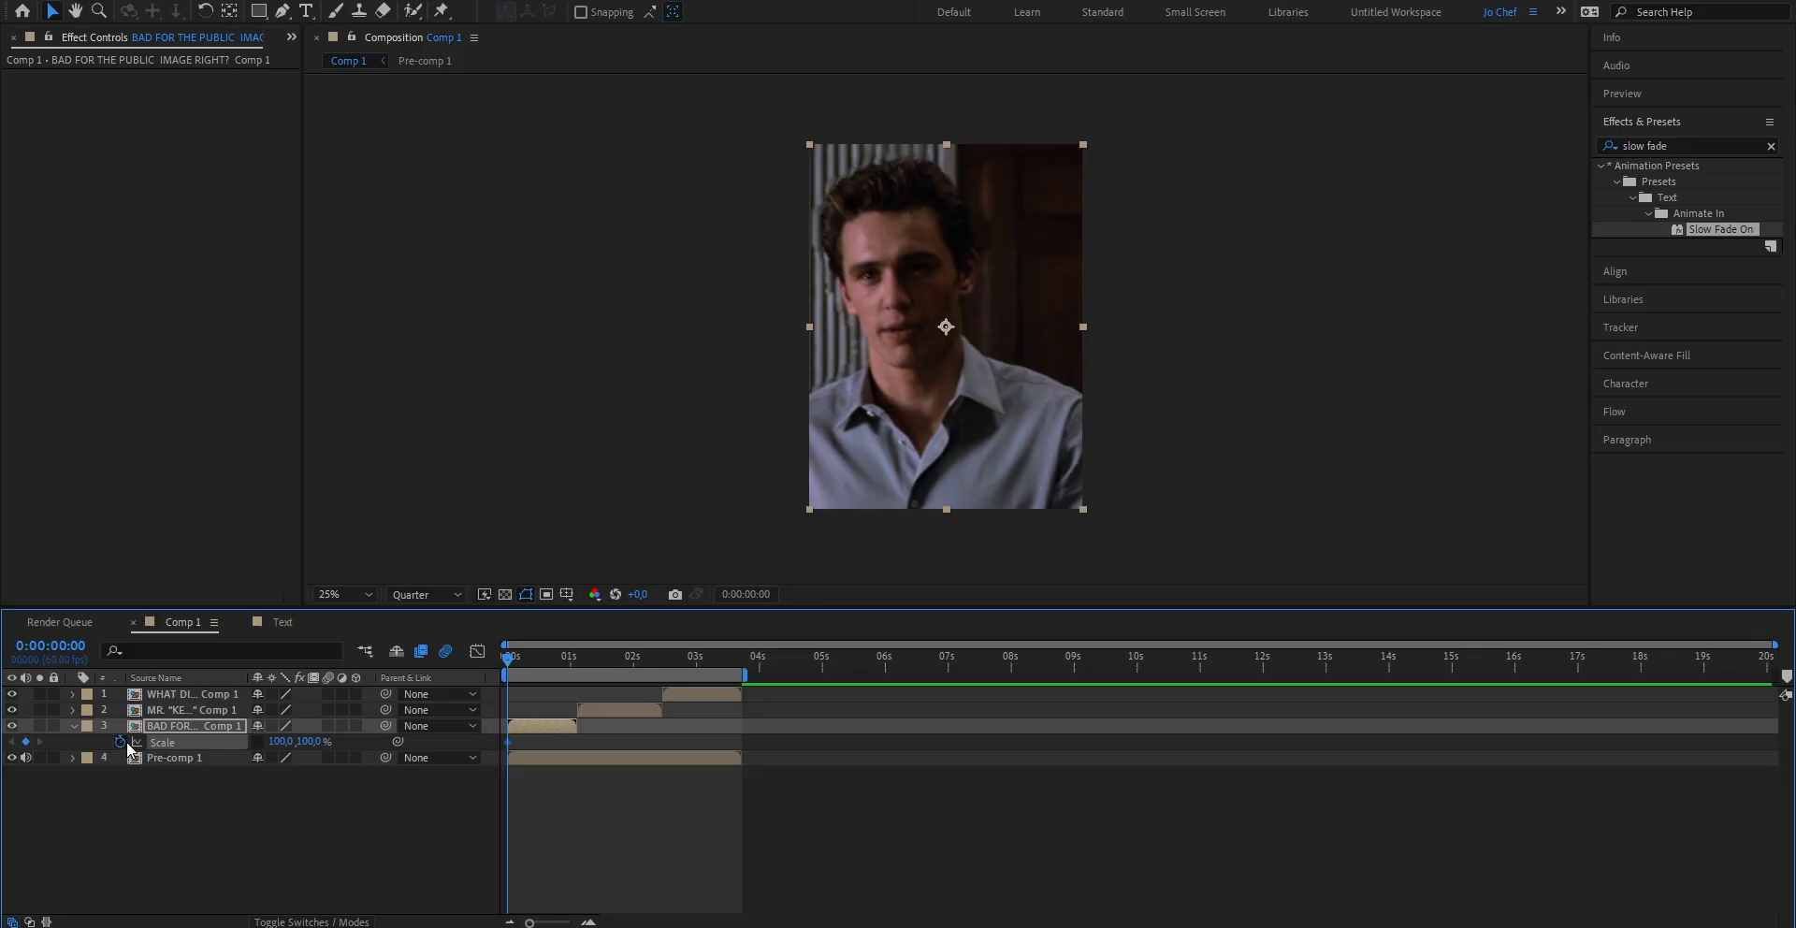
pyautogui.click(283, 741)
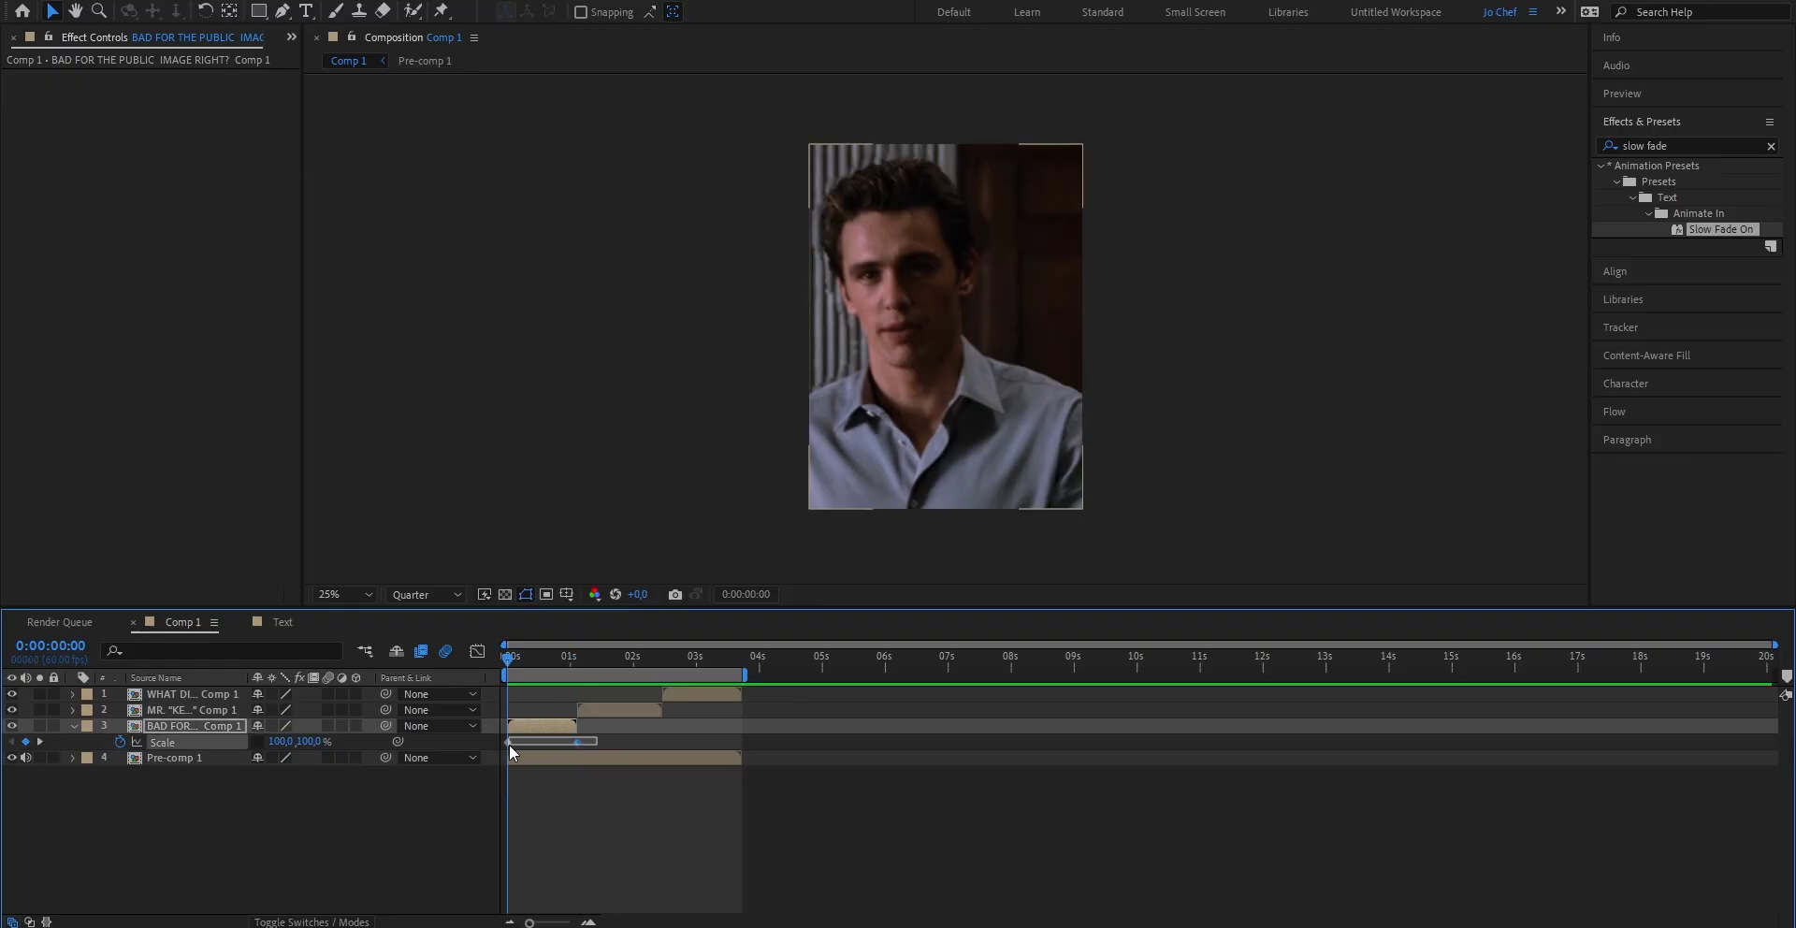